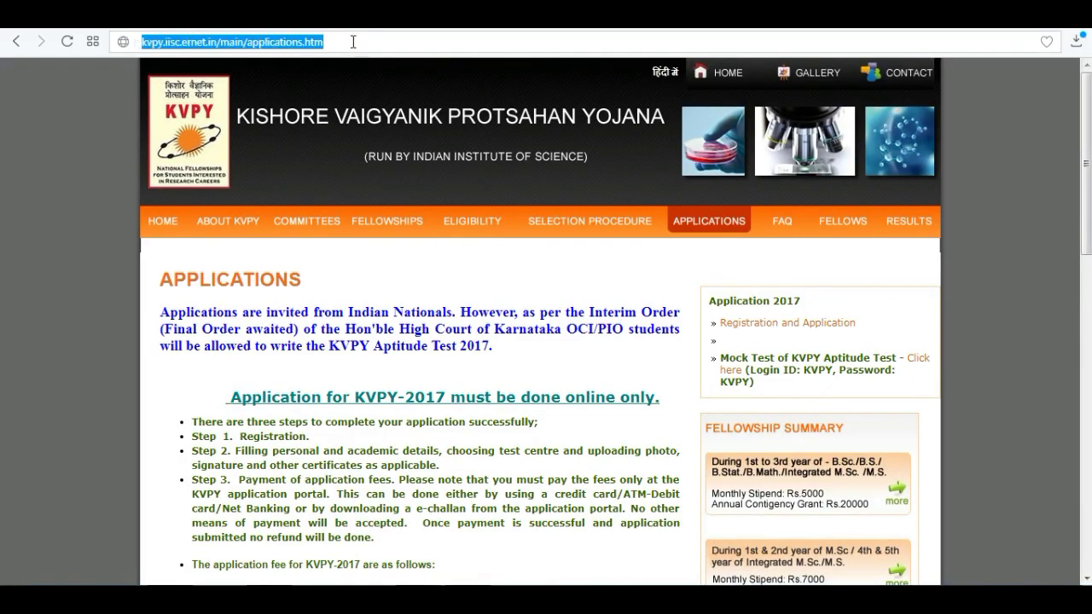
Open Registration and Application, read the 2017-18 General Instructions, and tick the disclaimer
left_click(771, 325)
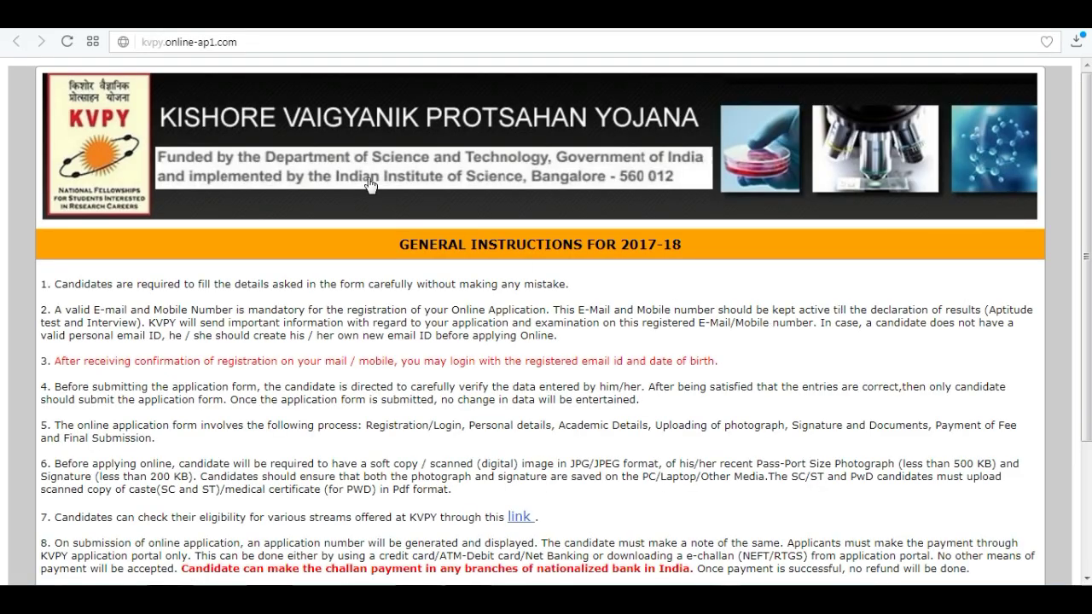
left_click_drag(399, 245, 694, 244)
left_click_drag(55, 284, 83, 323)
left_click_drag(149, 403, 641, 418)
left_click(642, 421)
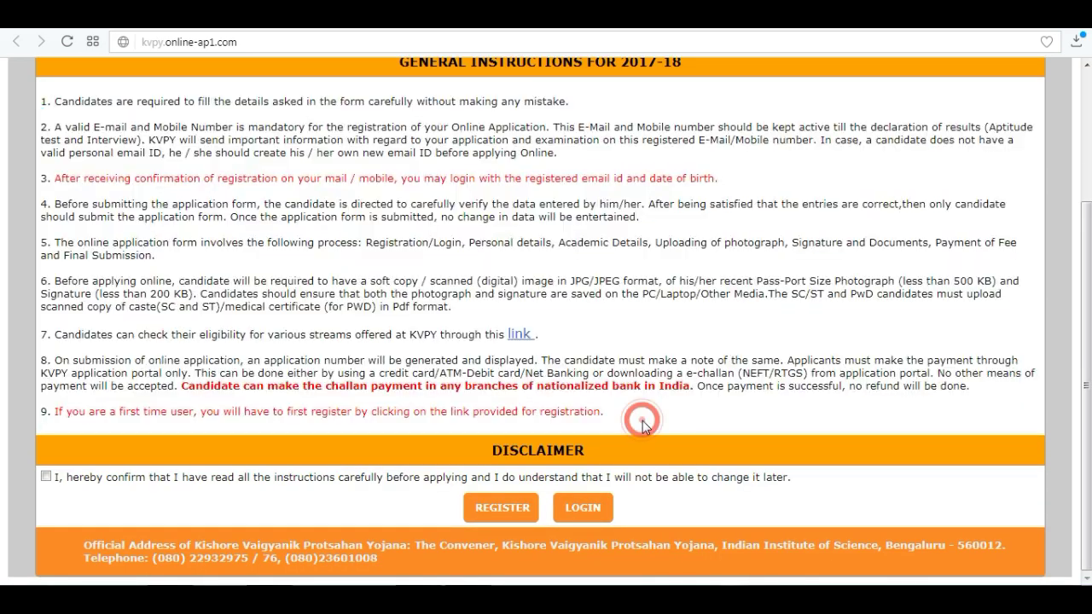
left_click(47, 477)
Start a new registration with class 12TH CLASS, the candidate's name, and gender MALE
left_click(512, 508)
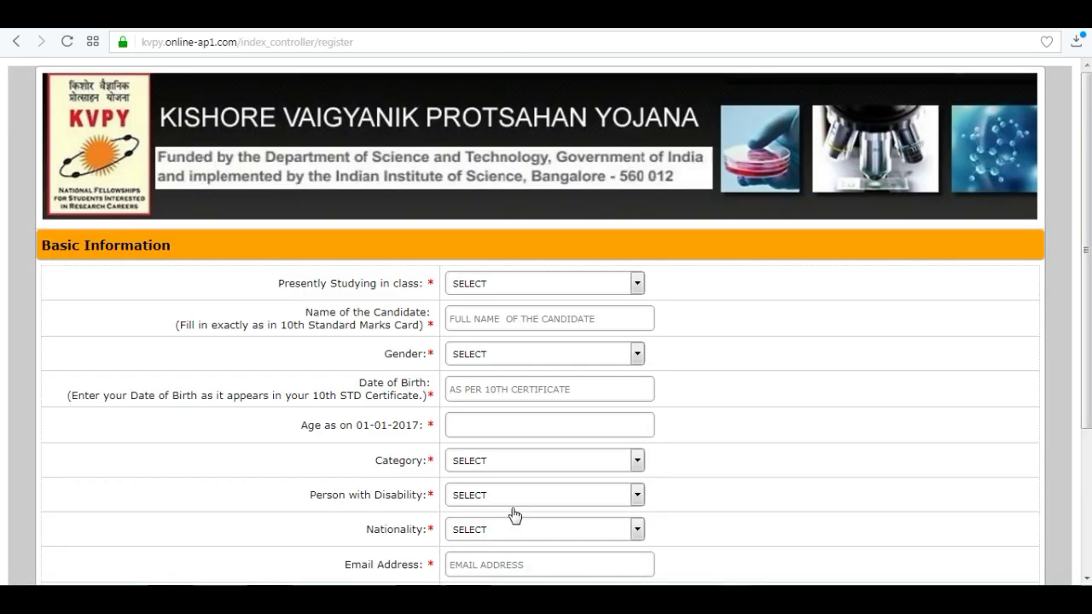
left_click_drag(176, 248, 39, 245)
left_click(189, 244)
left_click(639, 287)
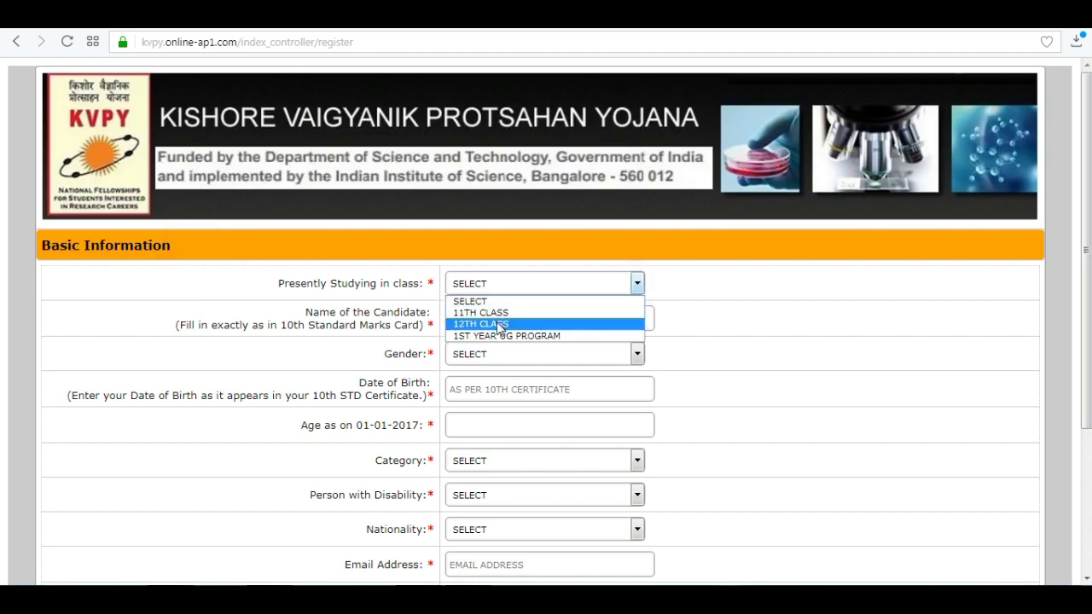
left_click(500, 323)
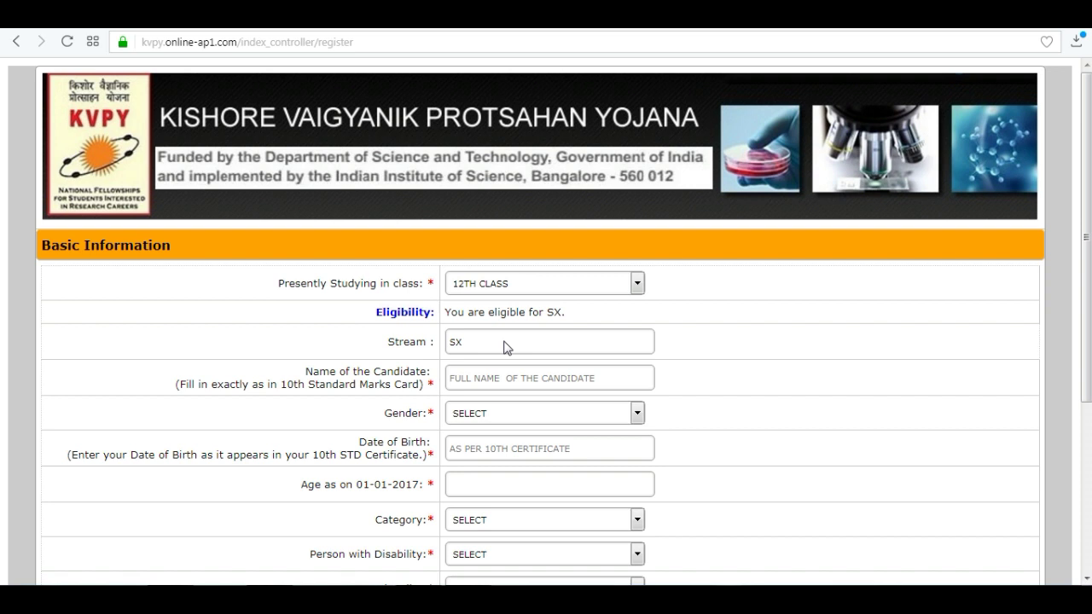
left_click(464, 381)
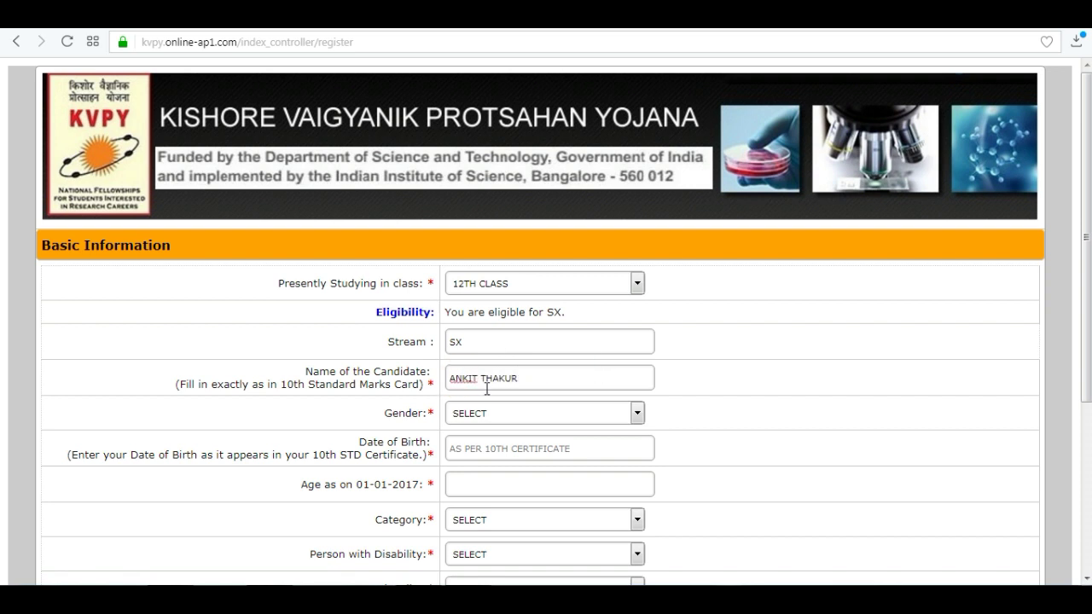
left_click(638, 414)
left_click(509, 443)
left_click(559, 450)
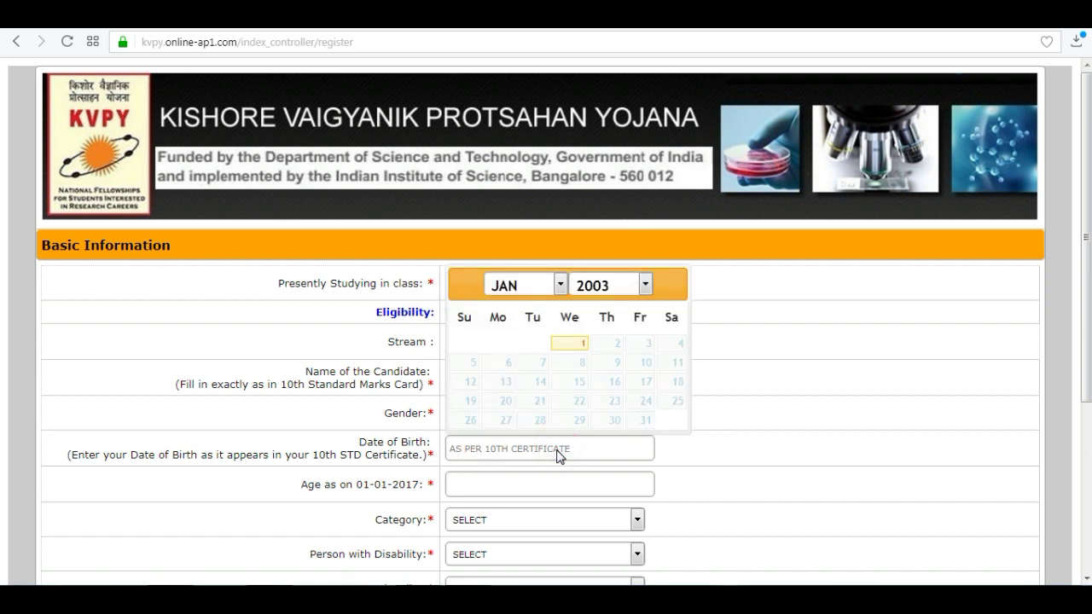
left_click(560, 287)
left_click(646, 288)
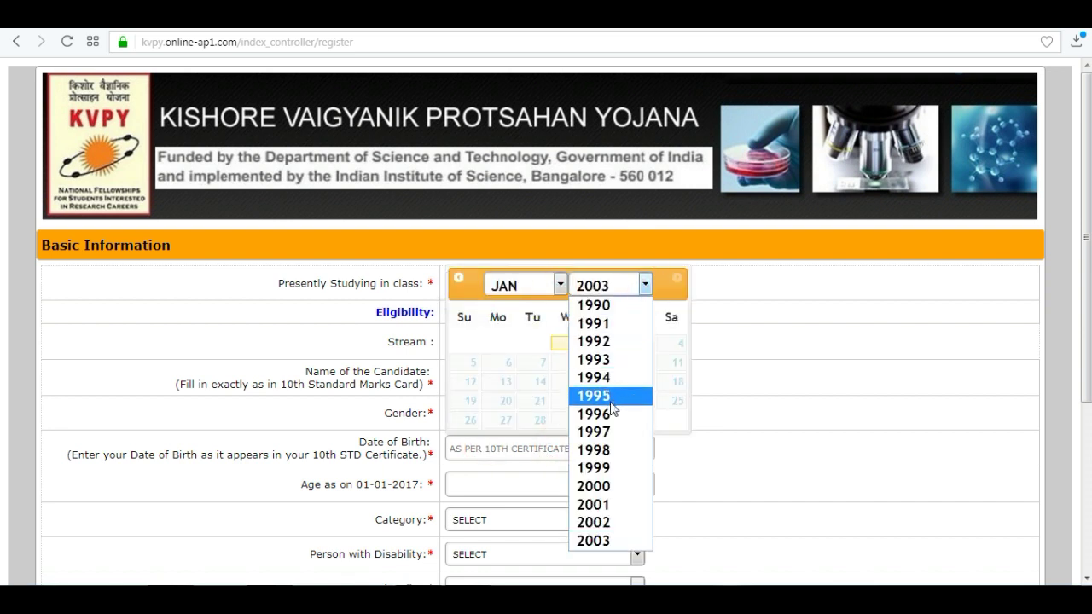
left_click(609, 468)
left_click(561, 285)
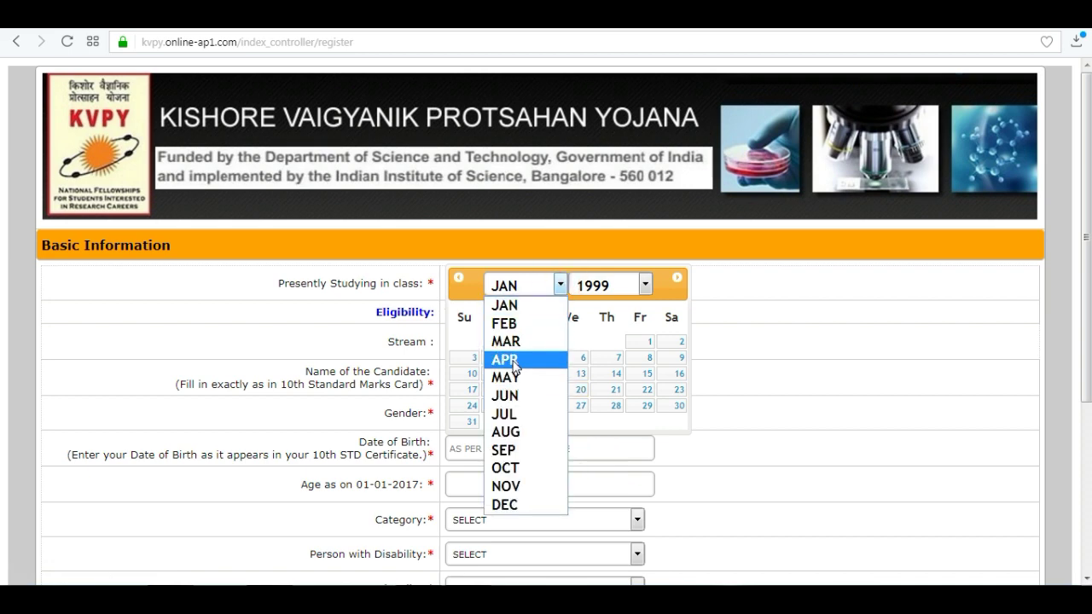
left_click(513, 359)
left_click(475, 366)
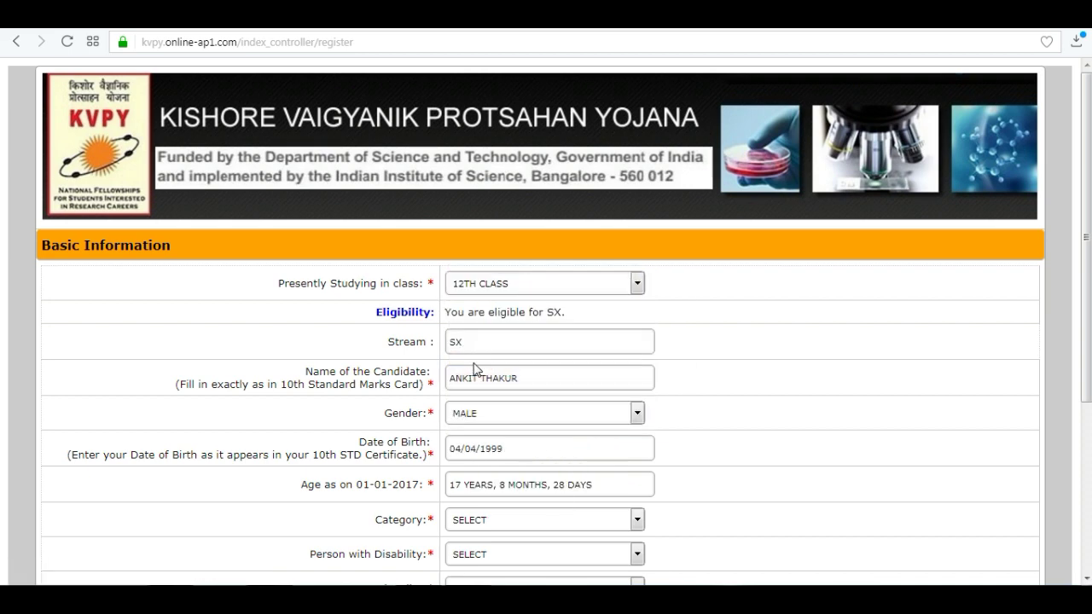
Set Category to GENERAL, Person with Disability to NO, and Nationality to INDIAN
scroll(321, 511, "down", 1)
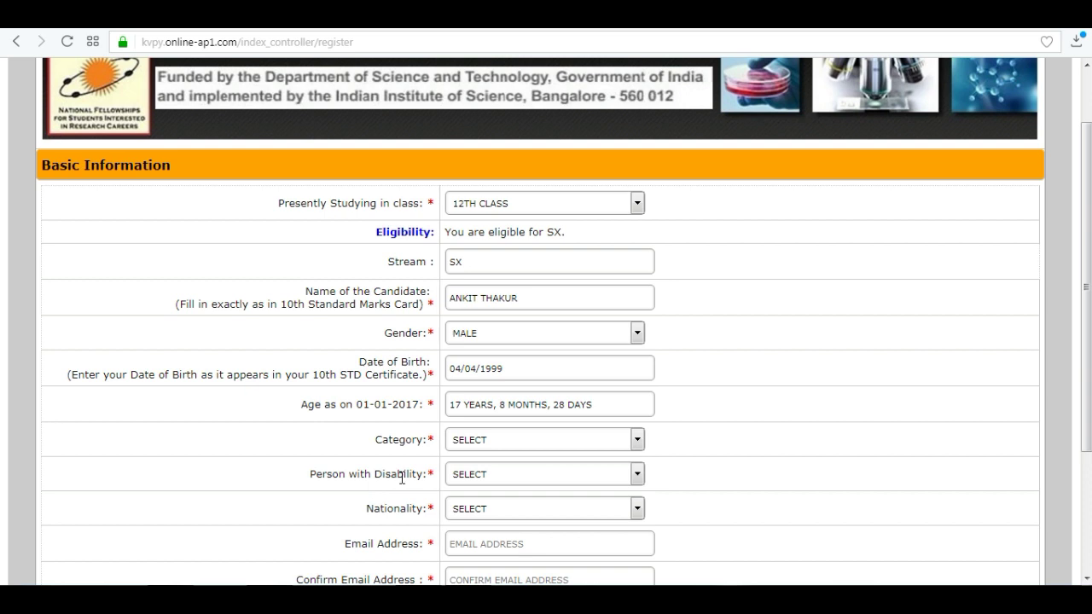
left_click(637, 440)
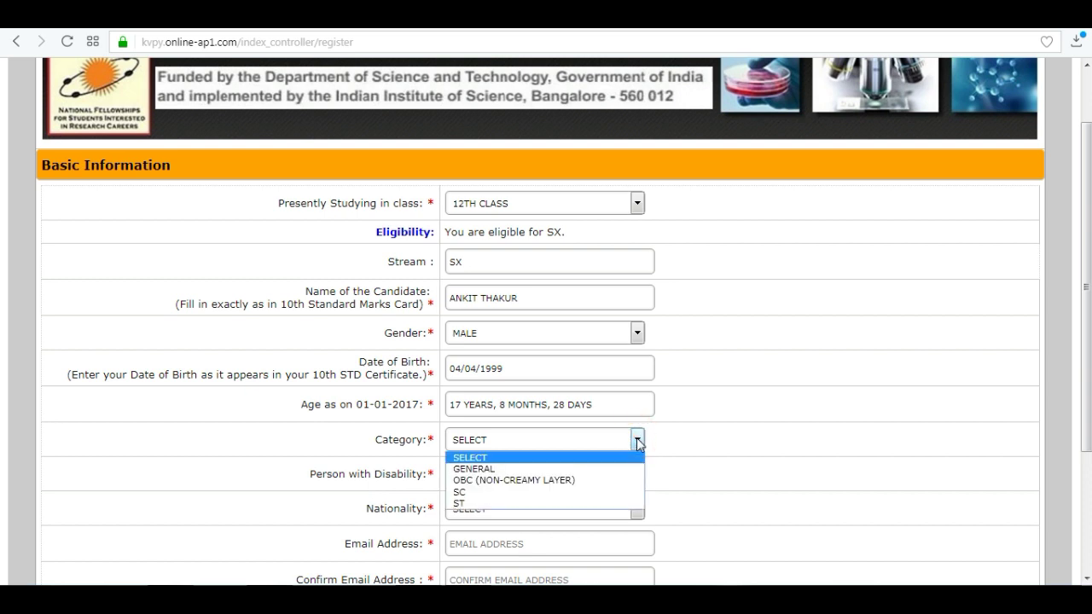
left_click(470, 469)
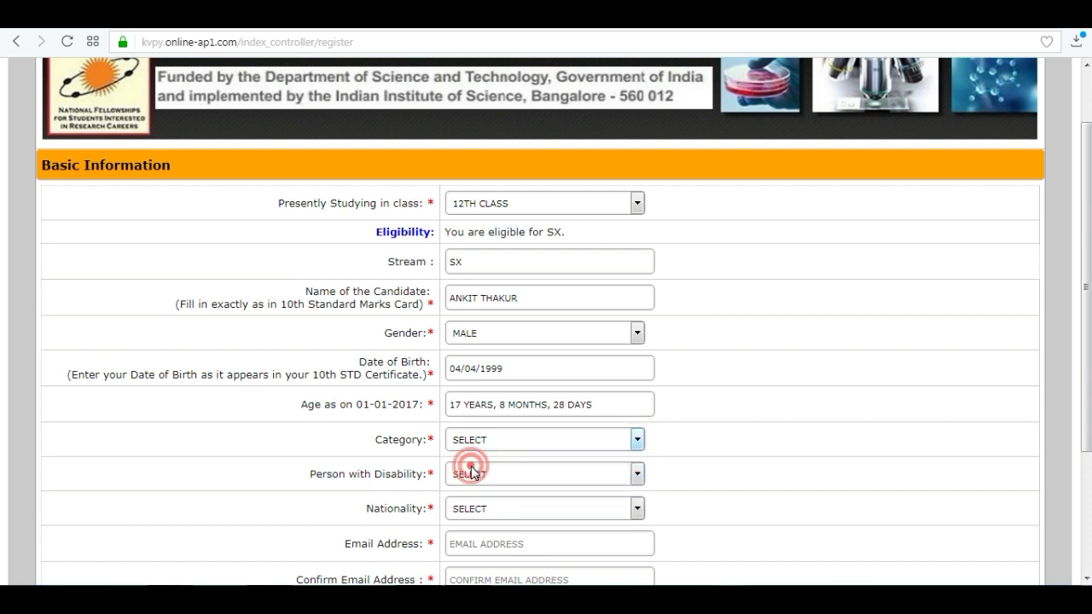
left_click(638, 475)
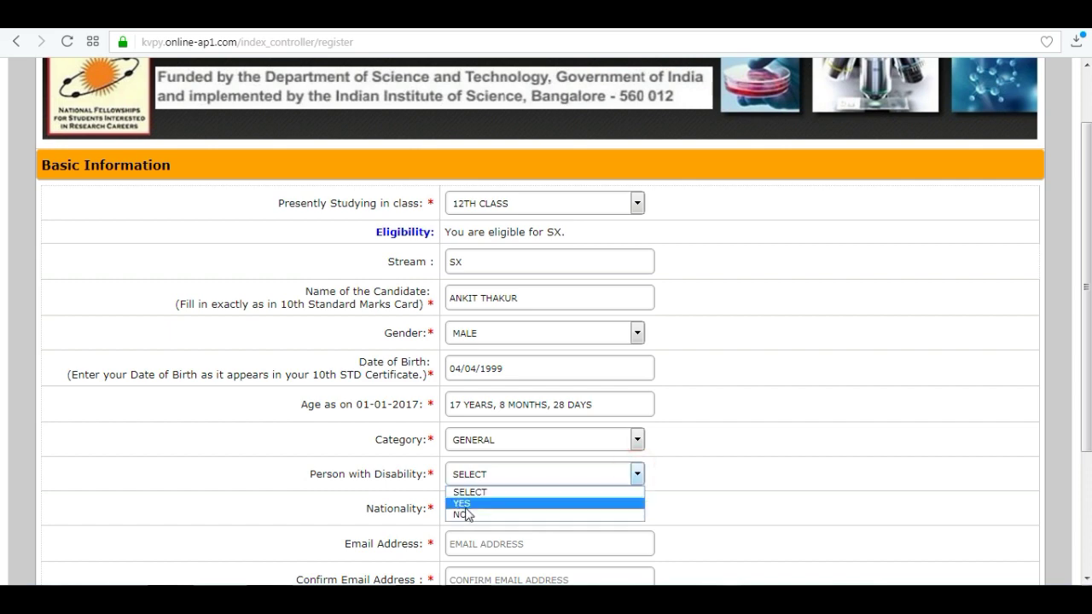
left_click(464, 515)
left_click(636, 509)
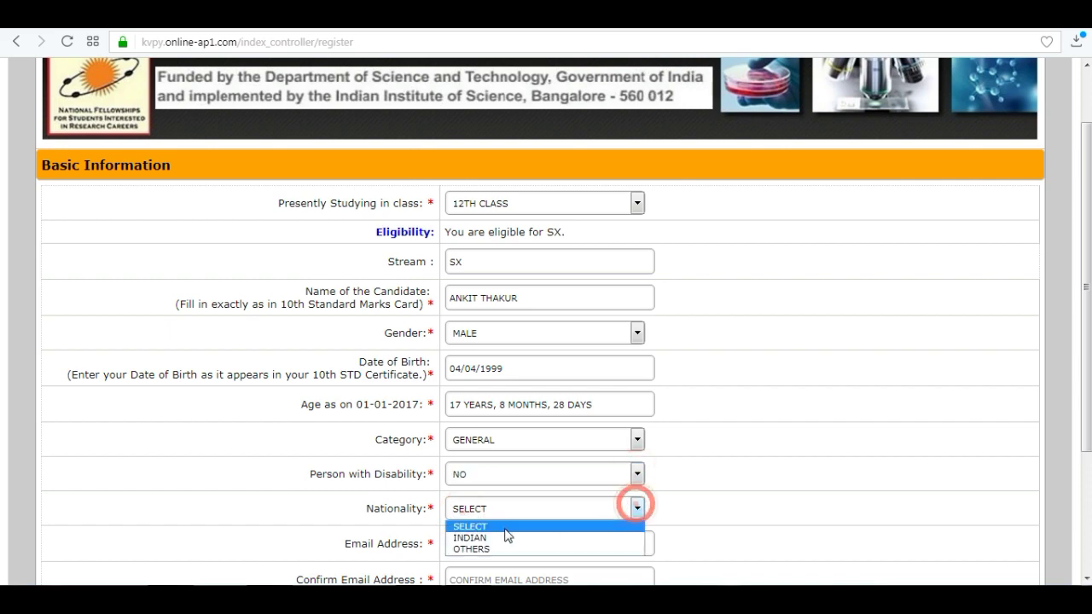
left_click(479, 538)
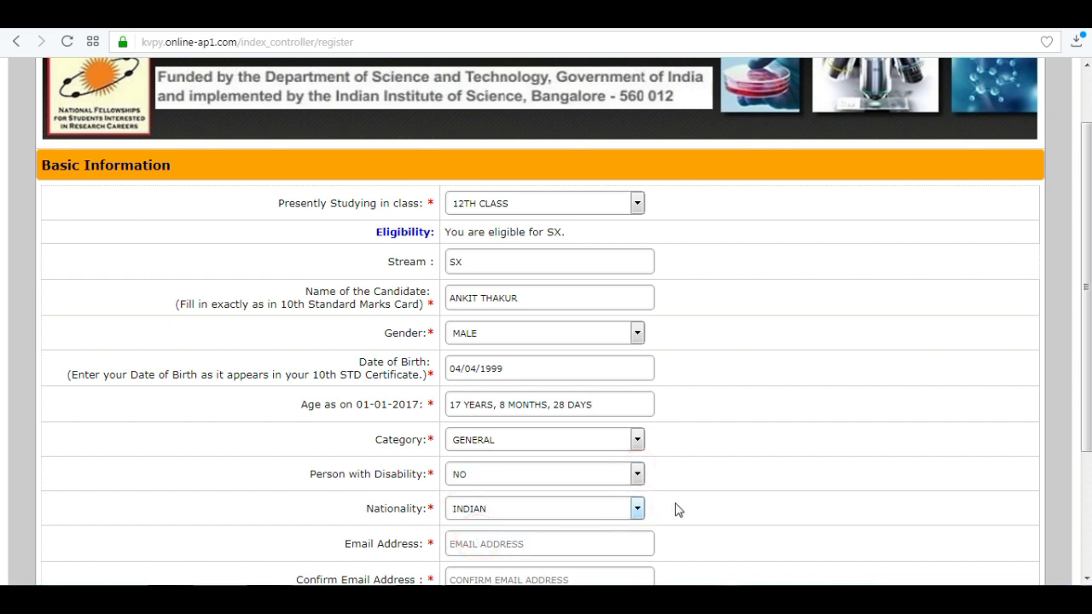
Enter the candidate's e-mail and mobile number in both entry and confirmation fields
scroll(715, 495, "down", 3)
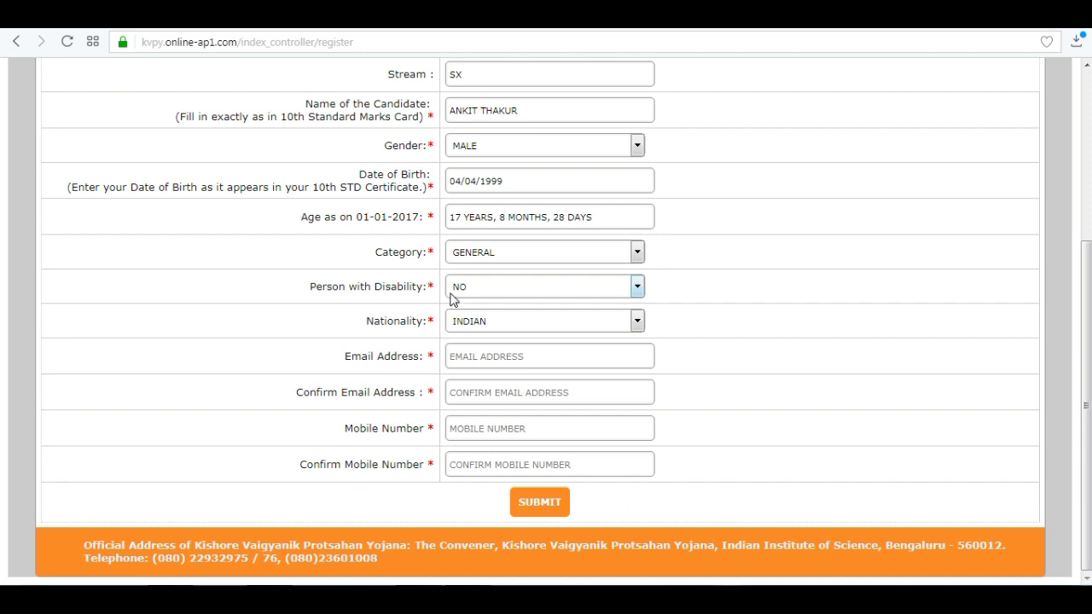
left_click(466, 357)
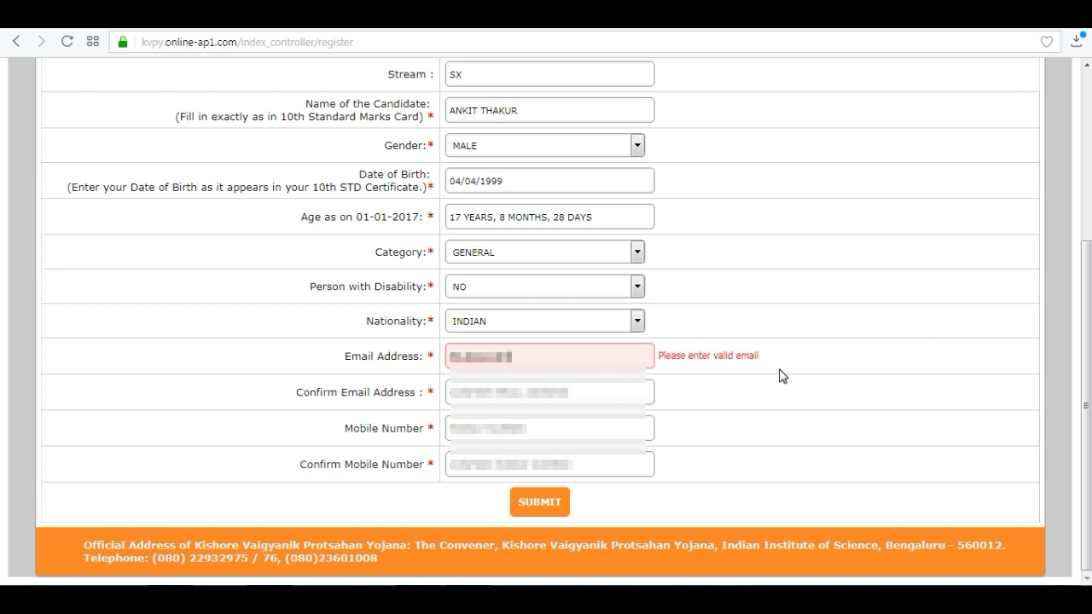
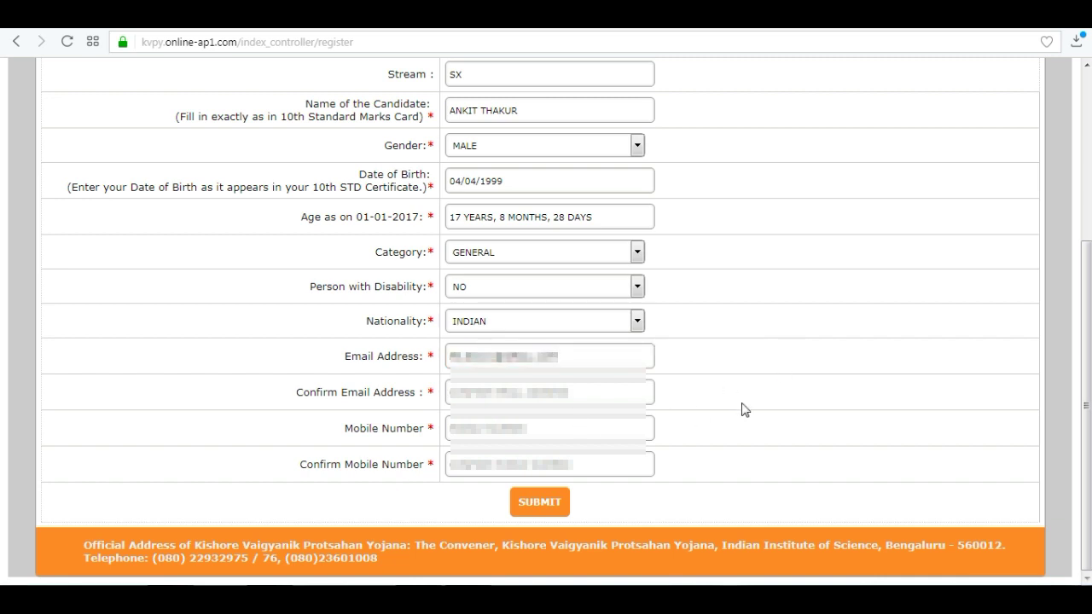
key("Tab")
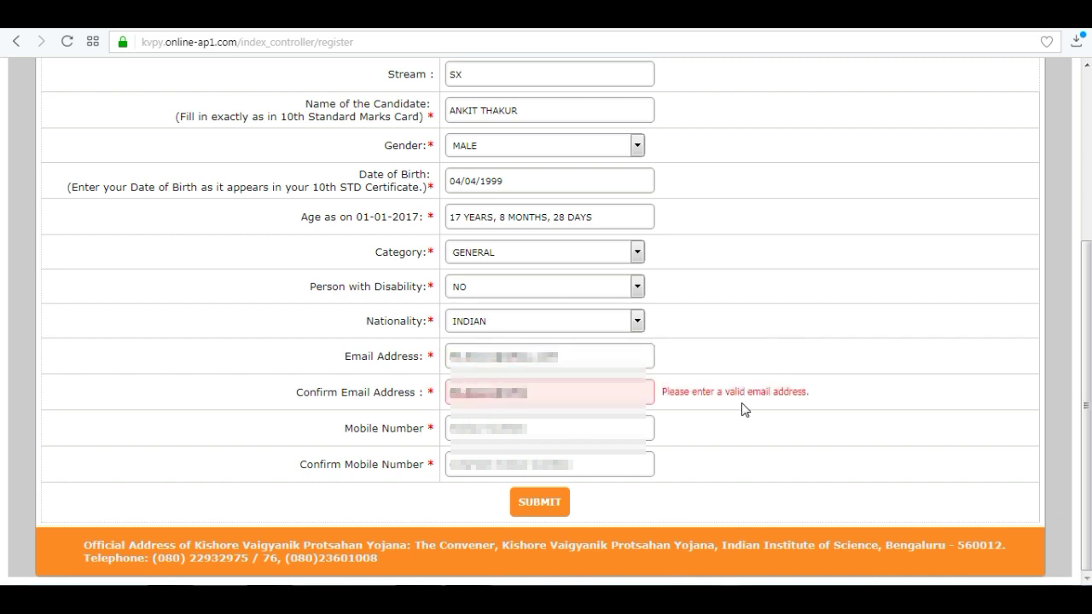
key("Tab")
type("987654")
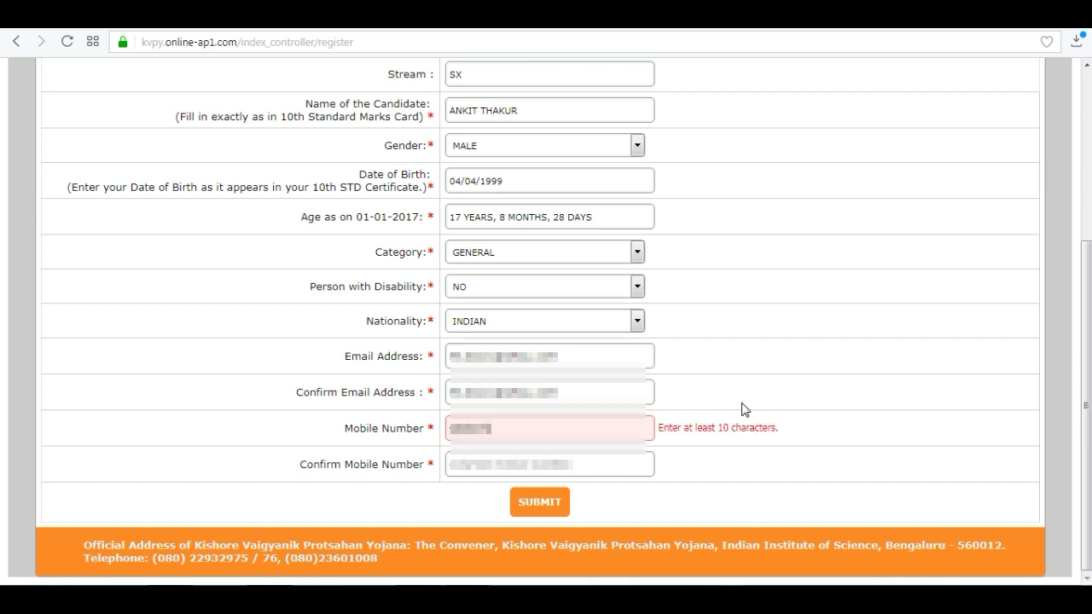
type("10")
key("Tab")
type("98765410")
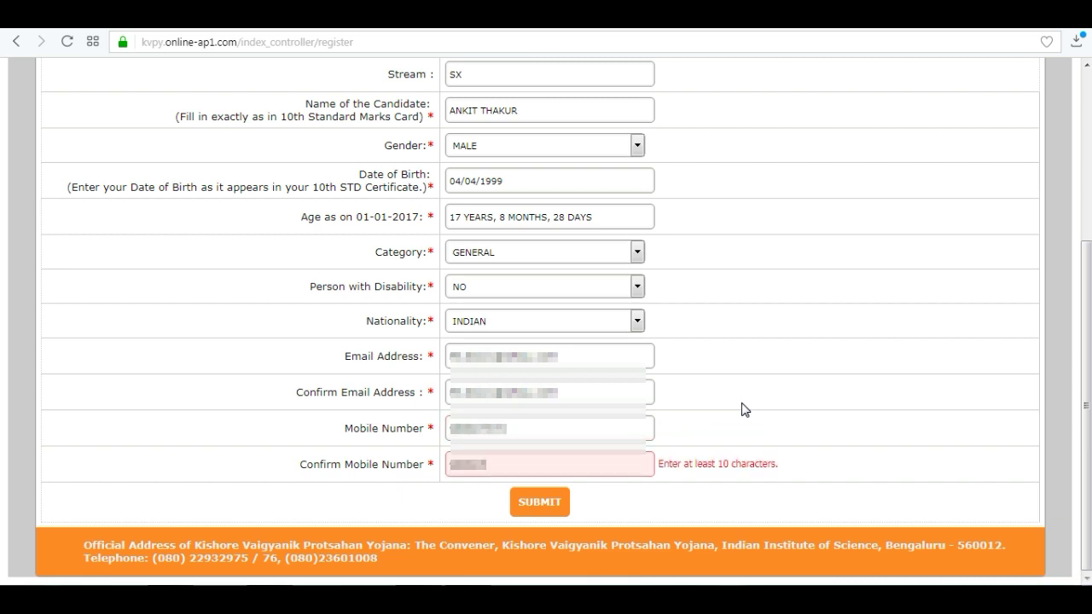
Submit the registration and review the Registration Completed message
left_click(544, 509)
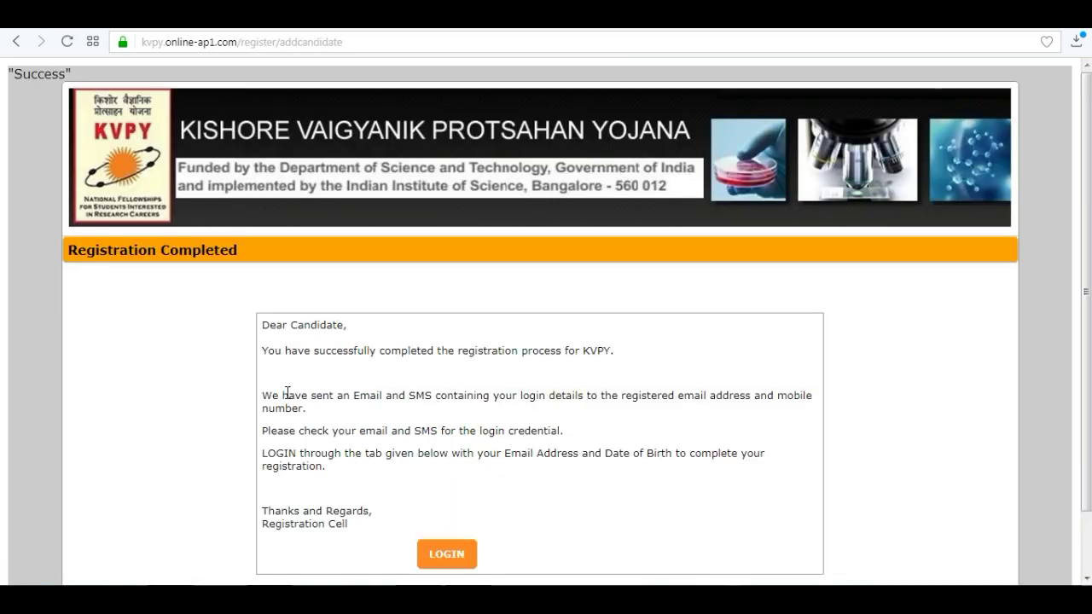
left_click_drag(266, 353, 619, 350)
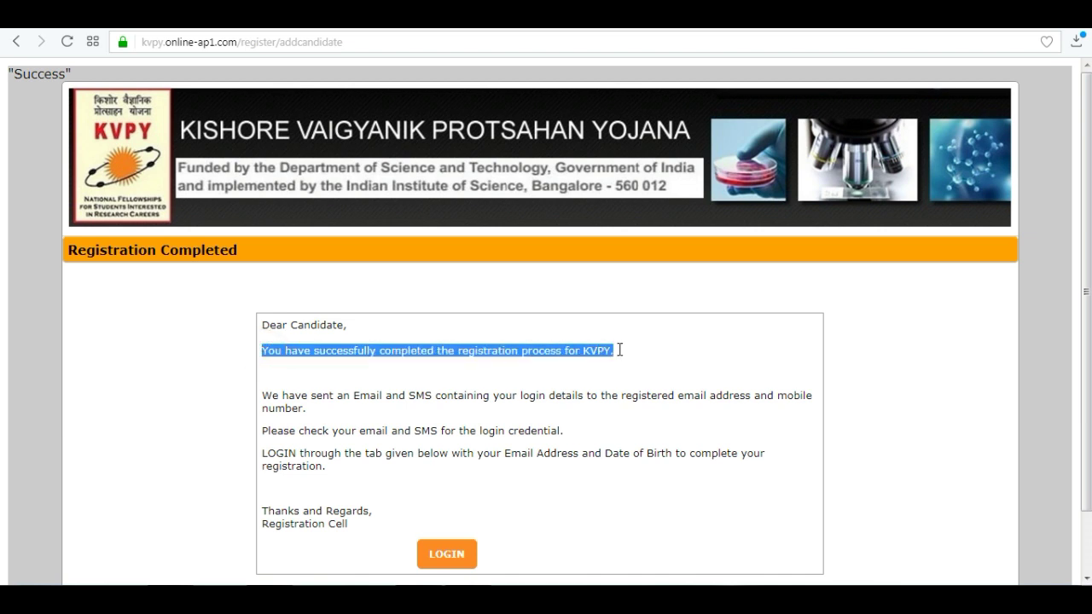
left_click(421, 483)
left_click(447, 557)
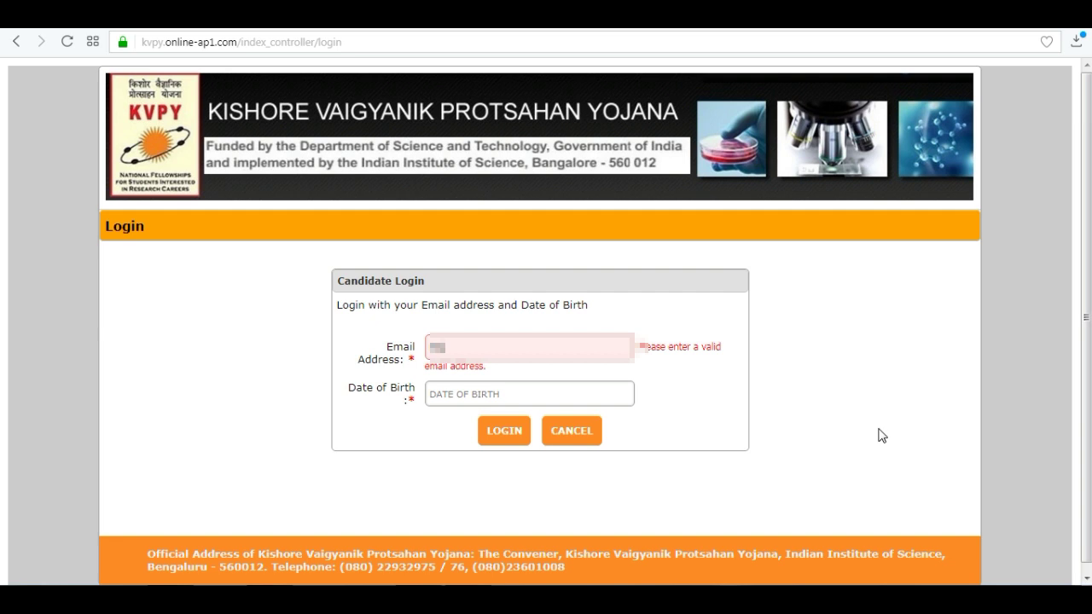
type("ail.com")
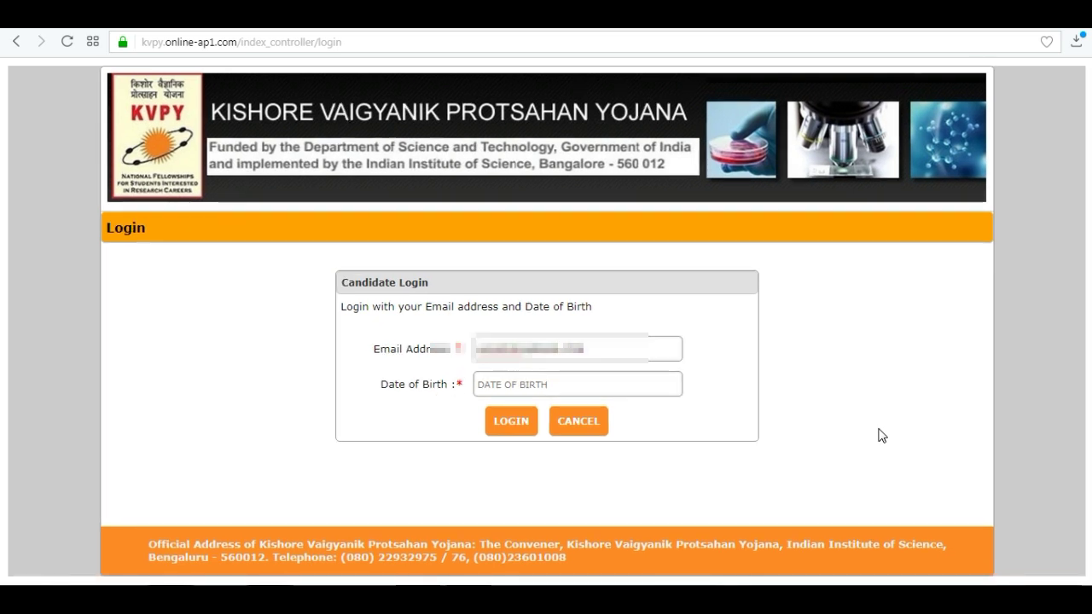
left_click(518, 389)
left_click(674, 417)
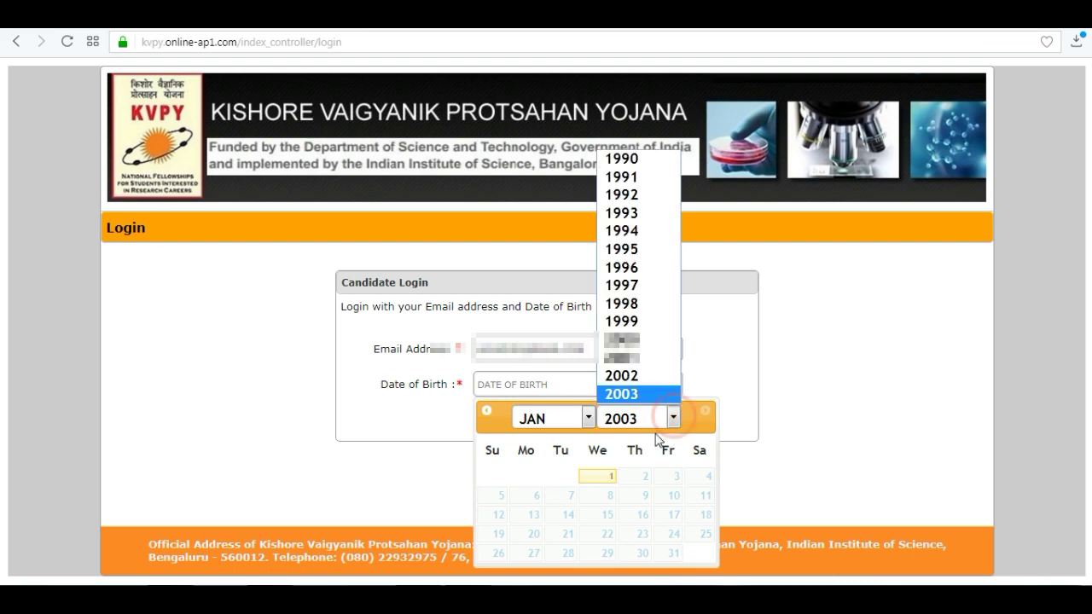
left_click(634, 319)
left_click(587, 418)
left_click(533, 248)
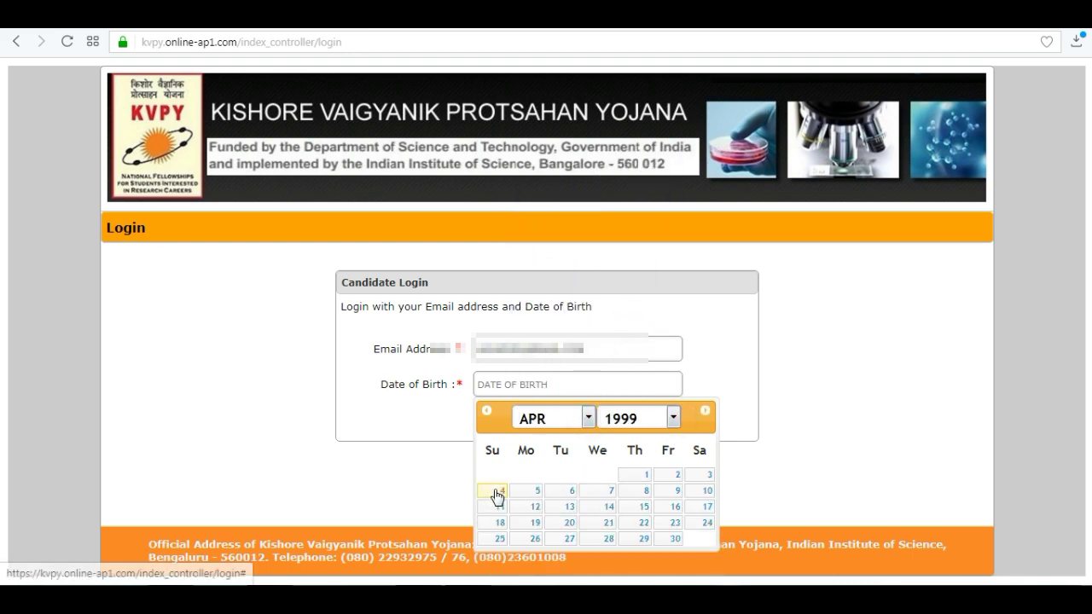
left_click(499, 492)
Log in and check the registration ID on the landing page
left_click(509, 420)
left_click_drag(375, 246, 459, 245)
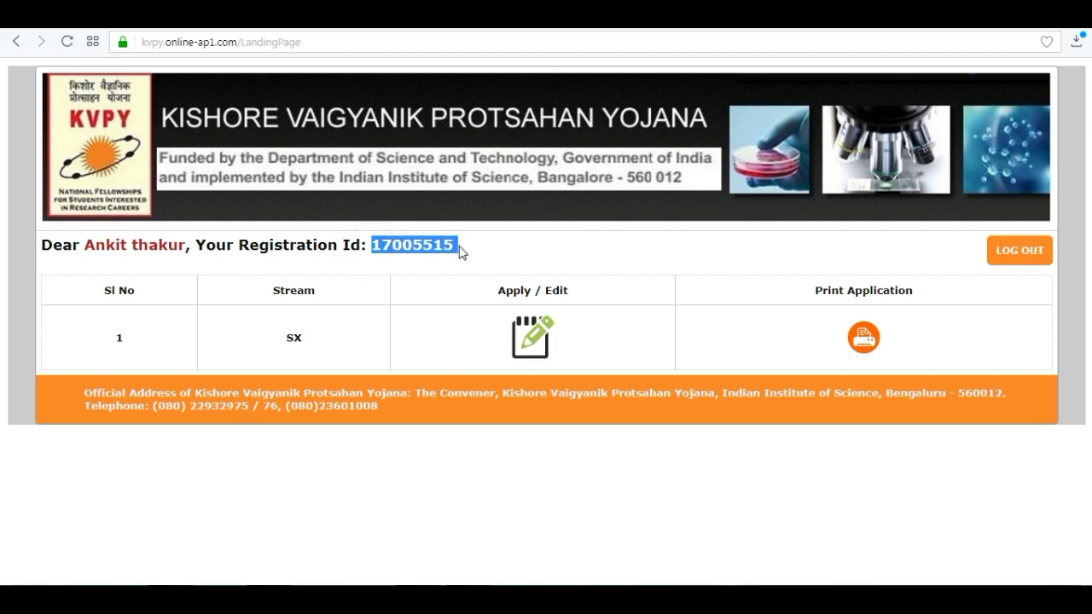
left_click(476, 251)
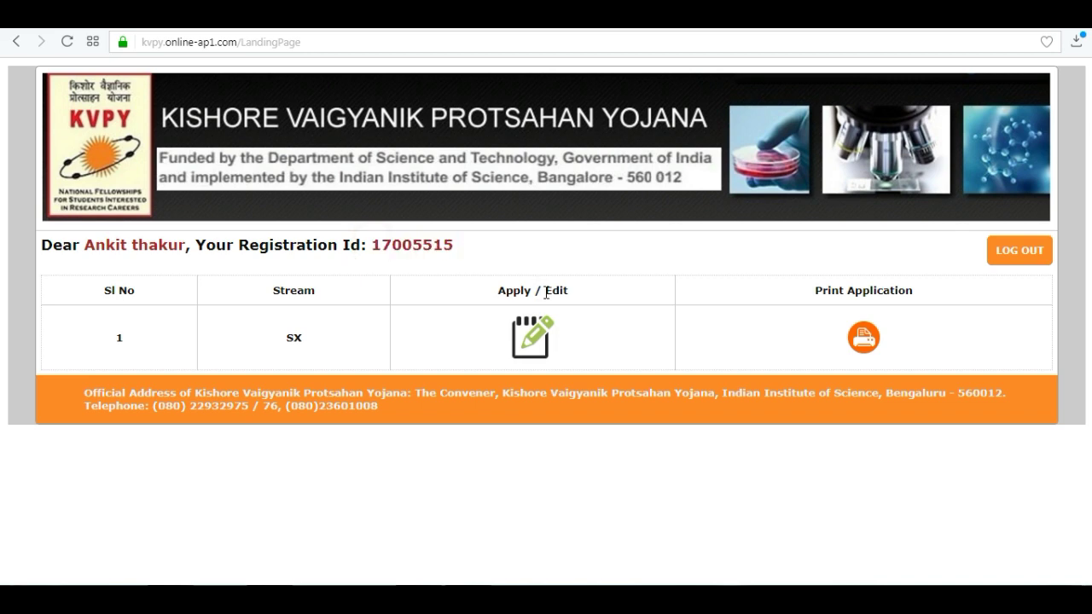
Open Personal Details and fill in the correspondence address lines and city
left_click(532, 341)
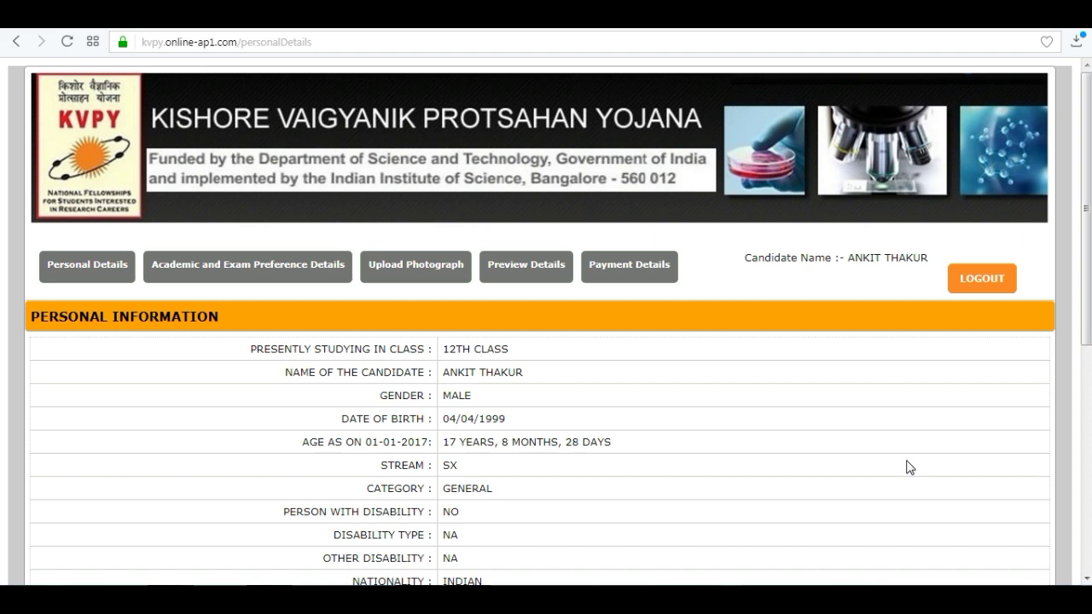
scroll(3, 378, "down", 5)
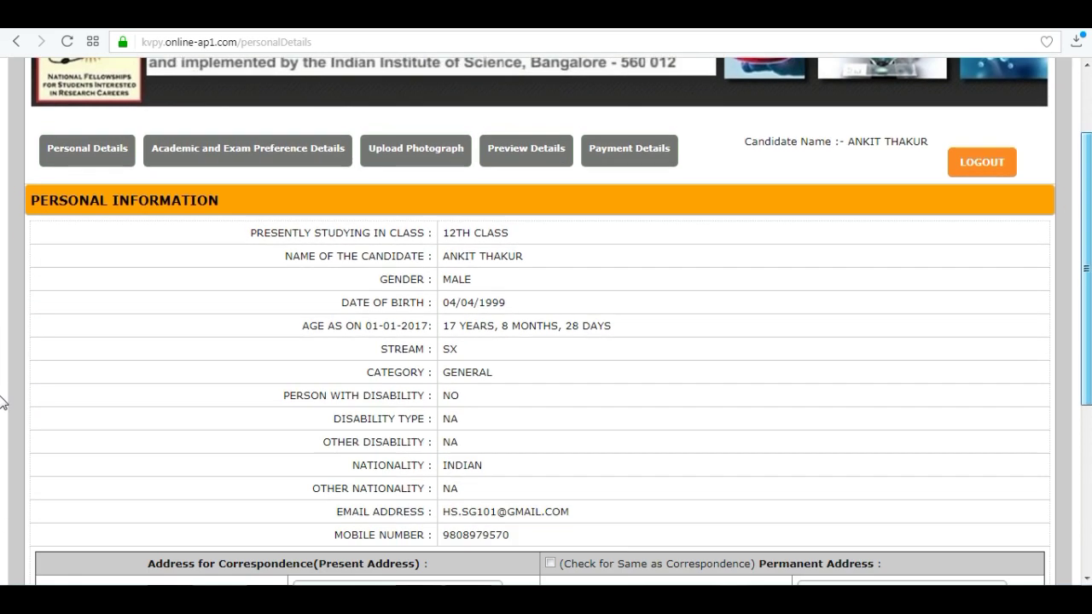
left_click(303, 277)
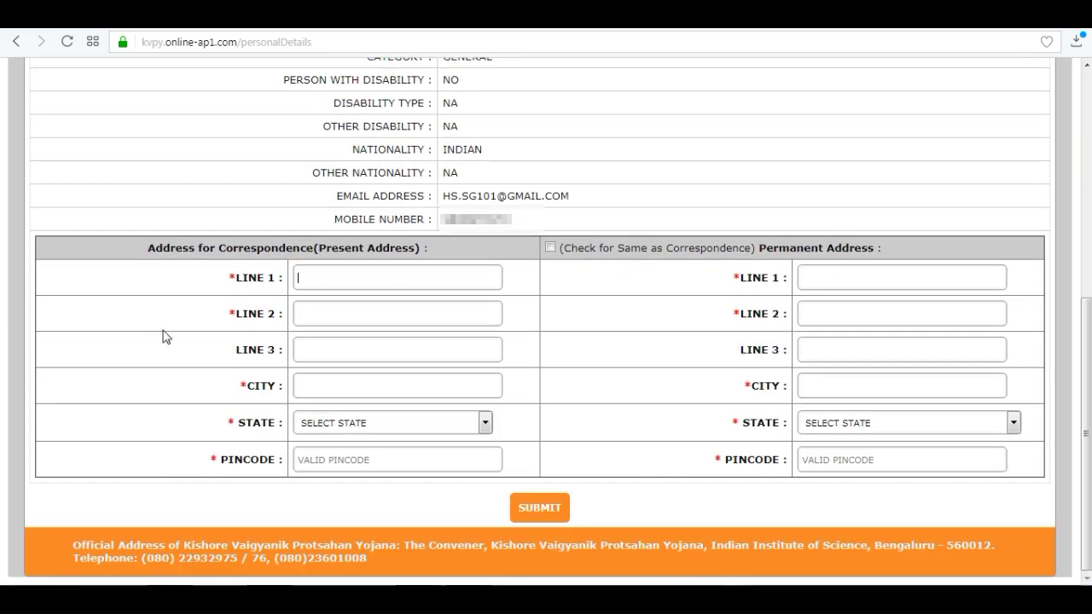
key("Tab")
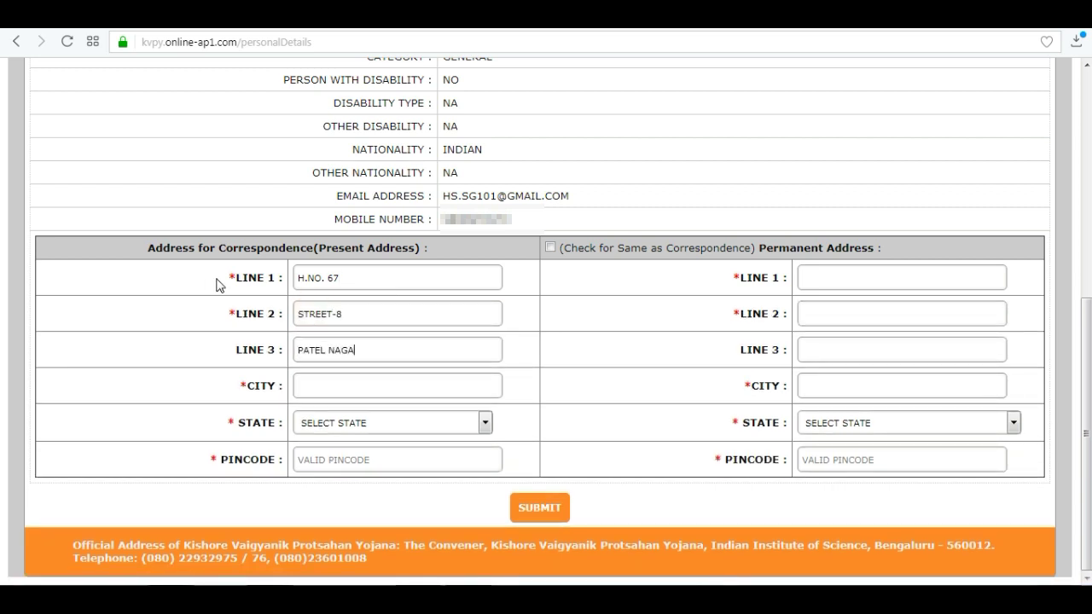
Set the state to UTTARAKHAND, enter the pincode, and copy it as the permanent address
left_click(482, 424)
scroll(483, 281, "down", 5)
left_click(358, 396)
type("248001")
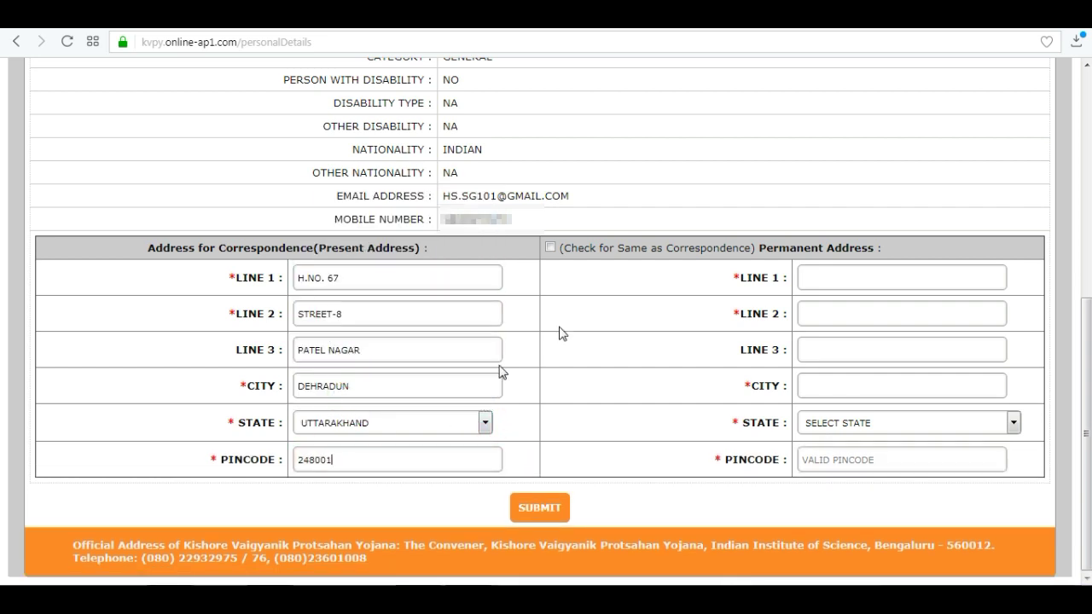
left_click(551, 248)
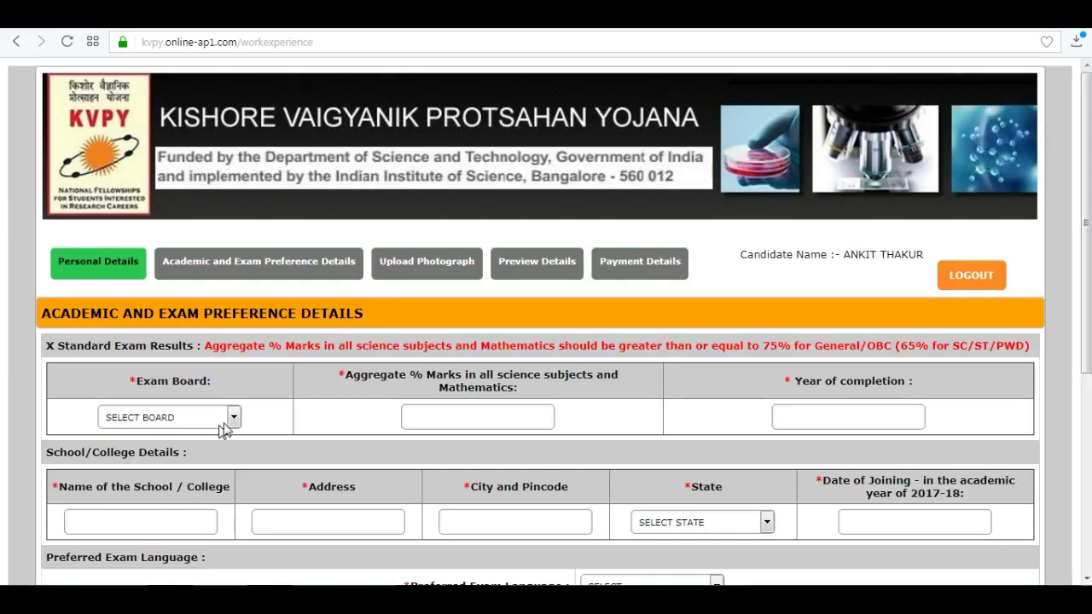
Set exam board CBSE, aggregate marks 83, and completion date 01/07/2015
left_click(233, 418)
left_click(128, 194)
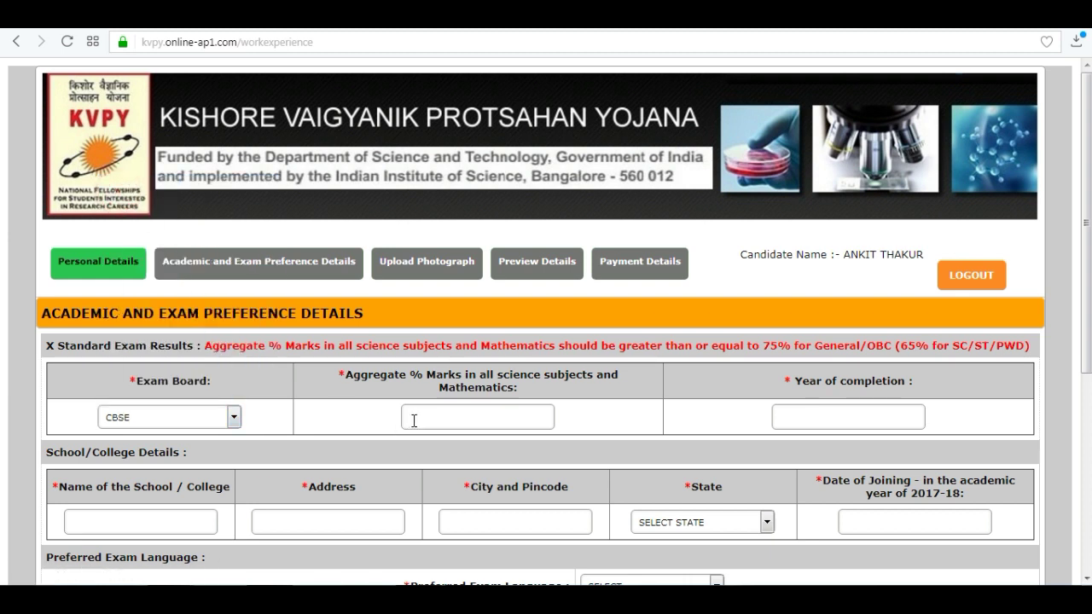
left_click(442, 419)
type("83")
left_click(831, 419)
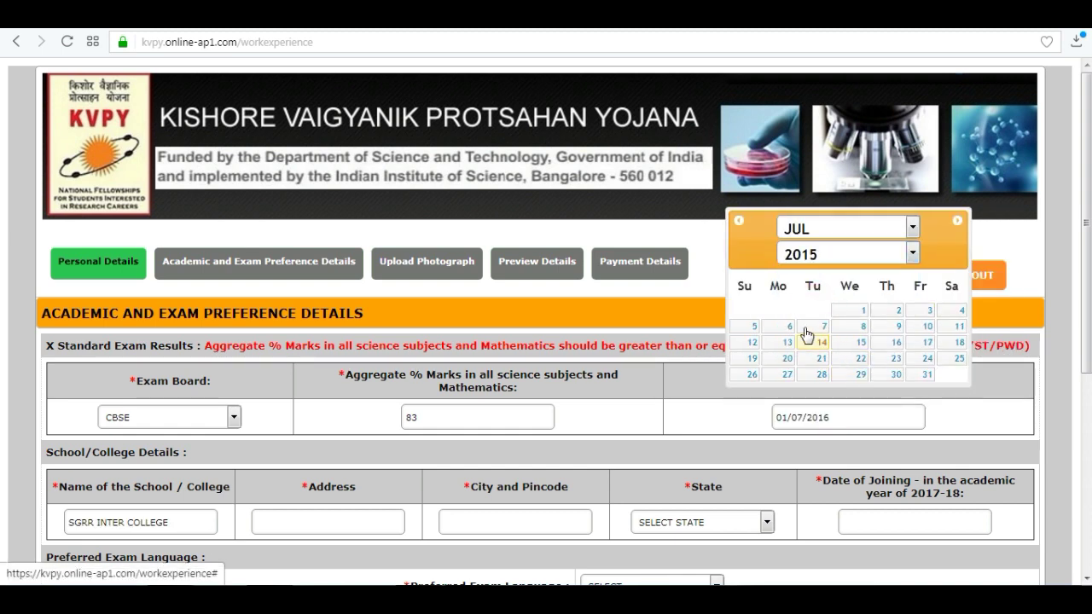
left_click(864, 309)
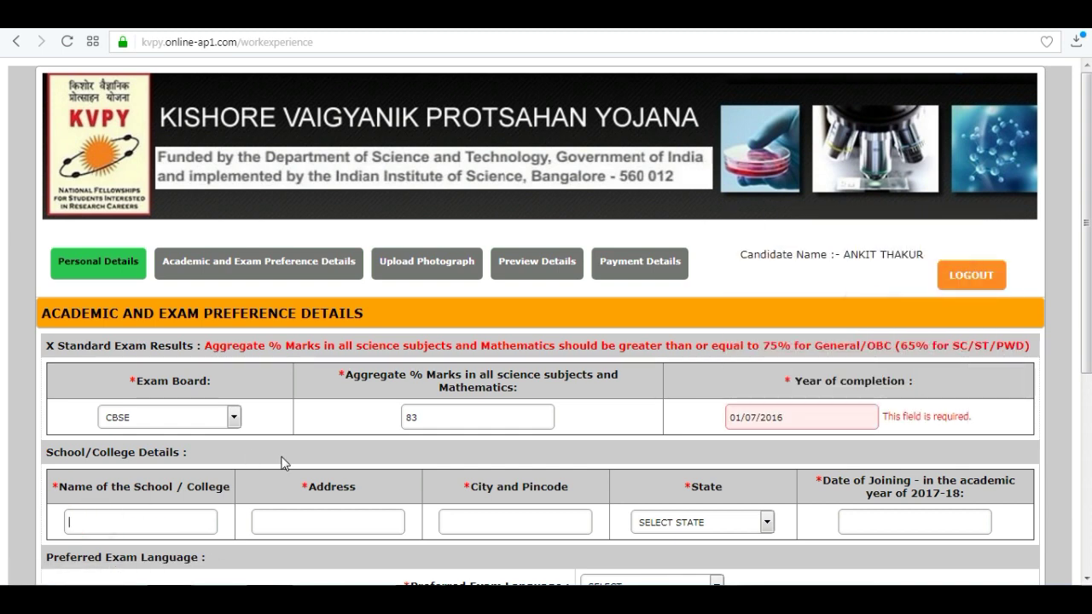
Enter school SGRR INTER COLLEGE in DEHRADUN, UTTARAKHAND, with joining date 01/07/2017
type("SGRR INTER COLLEGE")
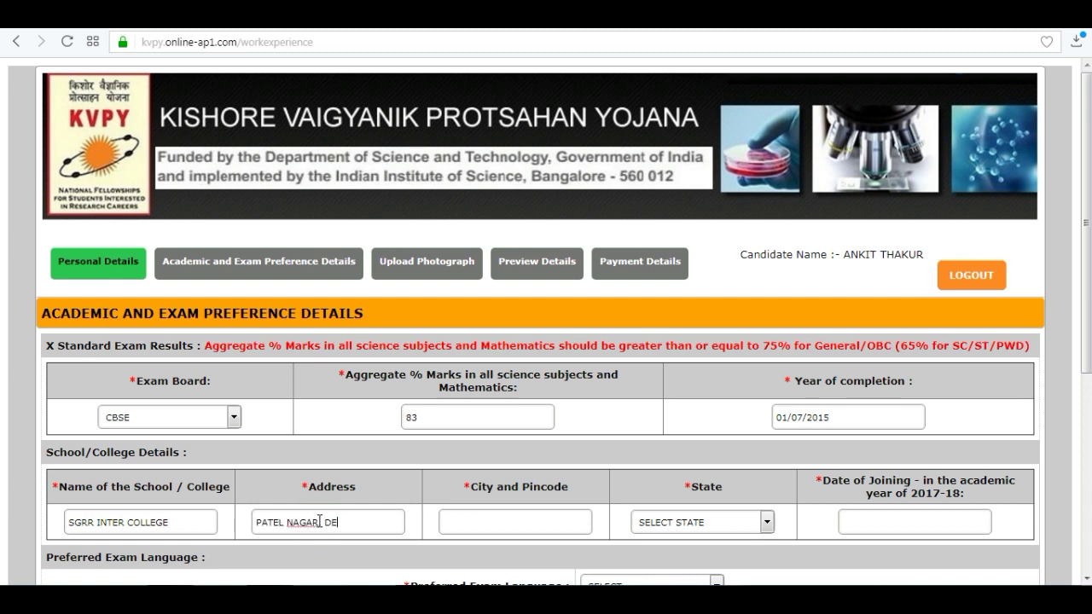
left_click(484, 520)
type("DEHRADUN - 248001")
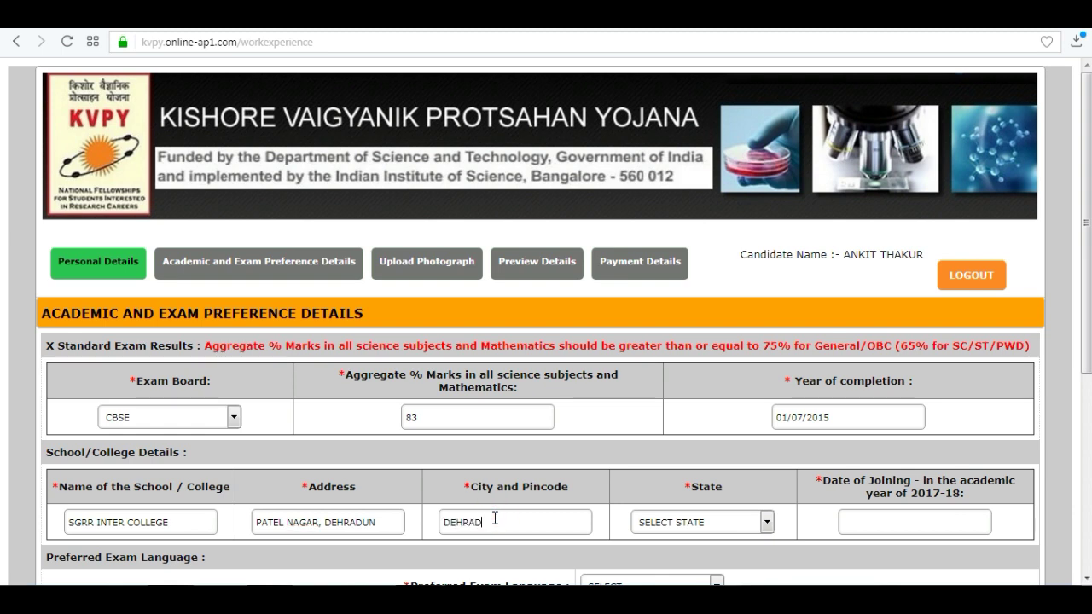
left_click(767, 522)
scroll(717, 409, "down", 5)
left_click(708, 490)
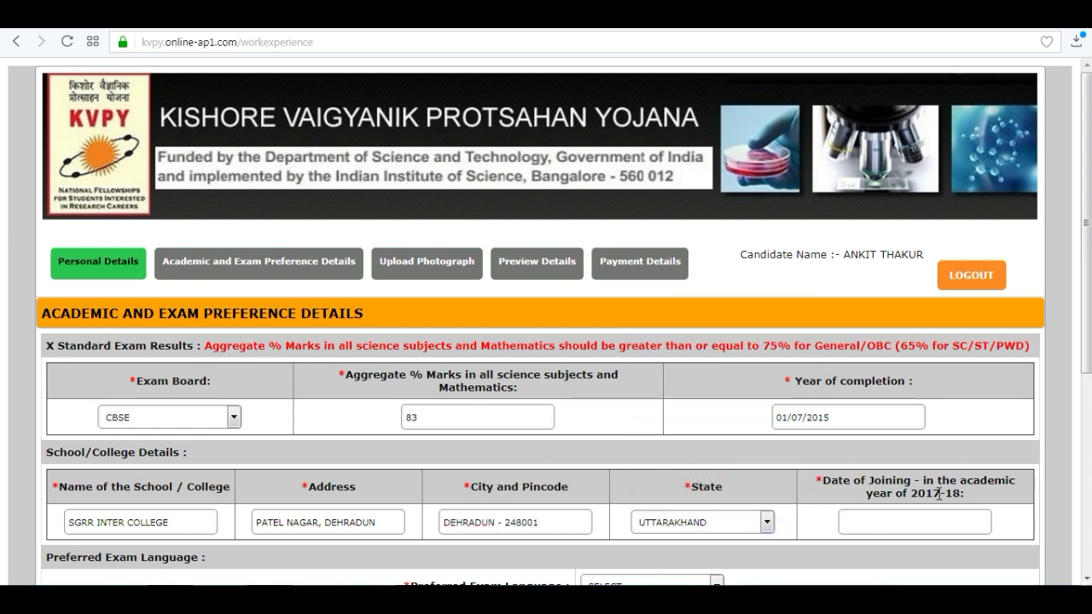
left_click(872, 526)
left_click(1067, 423)
Choose ENGLISH as exam language and DEHRADUN and DELHI as the first two centre preferences
scroll(81, 254, "down", 4)
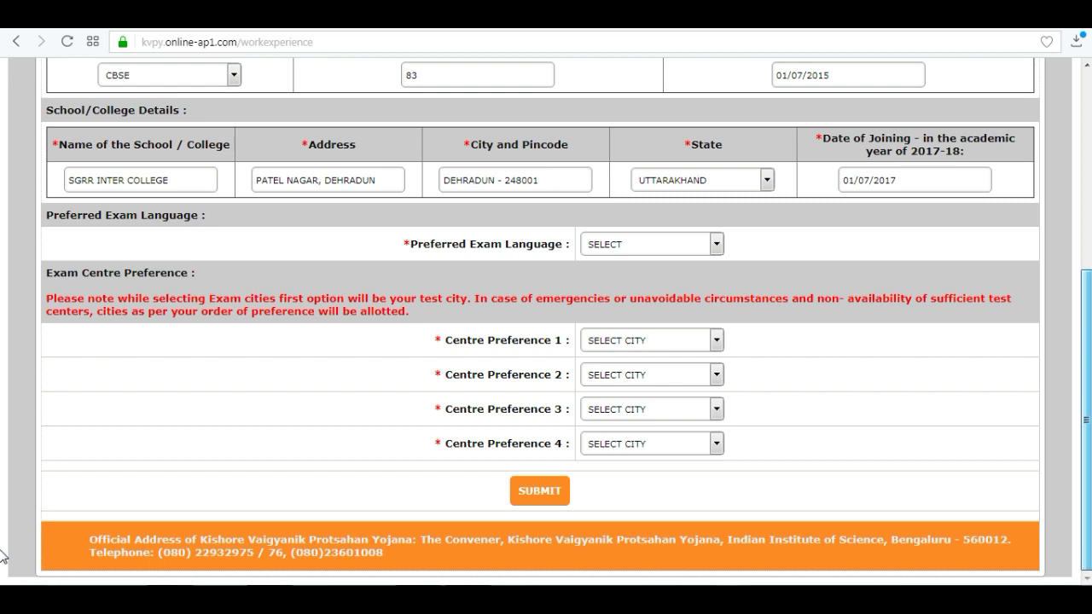
left_click(717, 245)
left_click(614, 273)
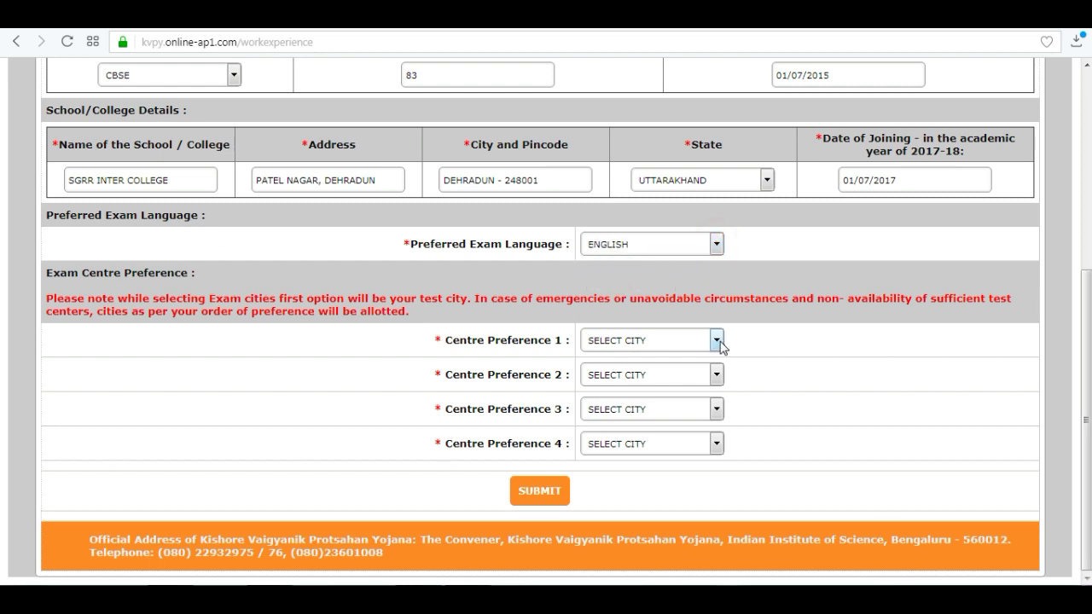
left_click(716, 340)
left_click_drag(720, 385, 717, 409)
left_click(613, 486)
left_click(713, 375)
left_click_drag(718, 170, 719, 219)
left_click(608, 272)
Set CHANDIGARH and GHAZIABAD as third and fourth centres and submit the preferences
left_click(716, 409)
left_click(714, 231)
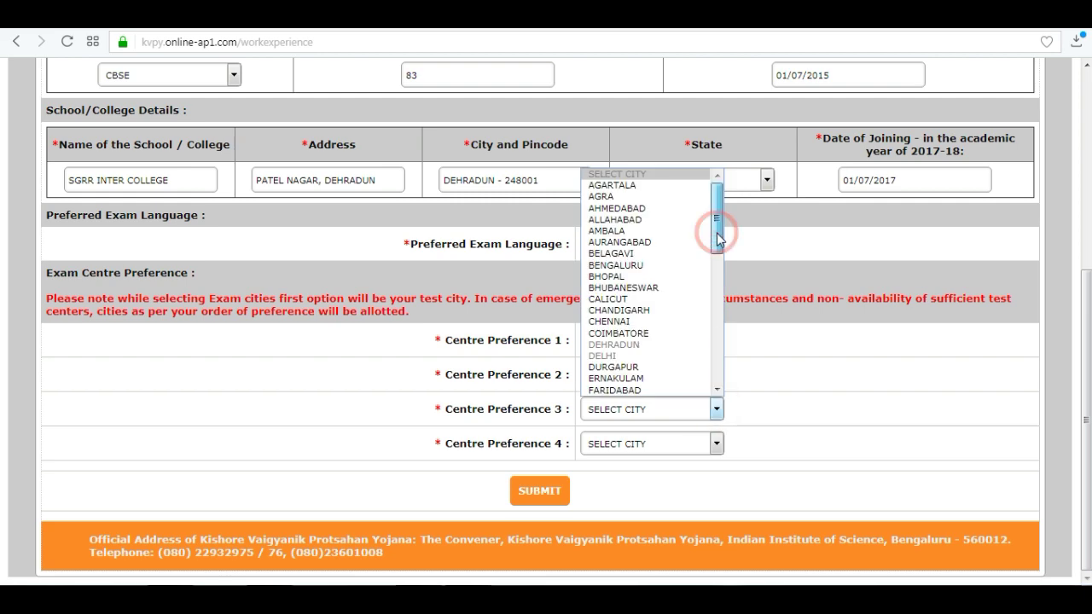
left_click(641, 314)
left_click(696, 444)
left_click_drag(721, 249, 721, 261)
left_click(614, 395)
left_click(541, 493)
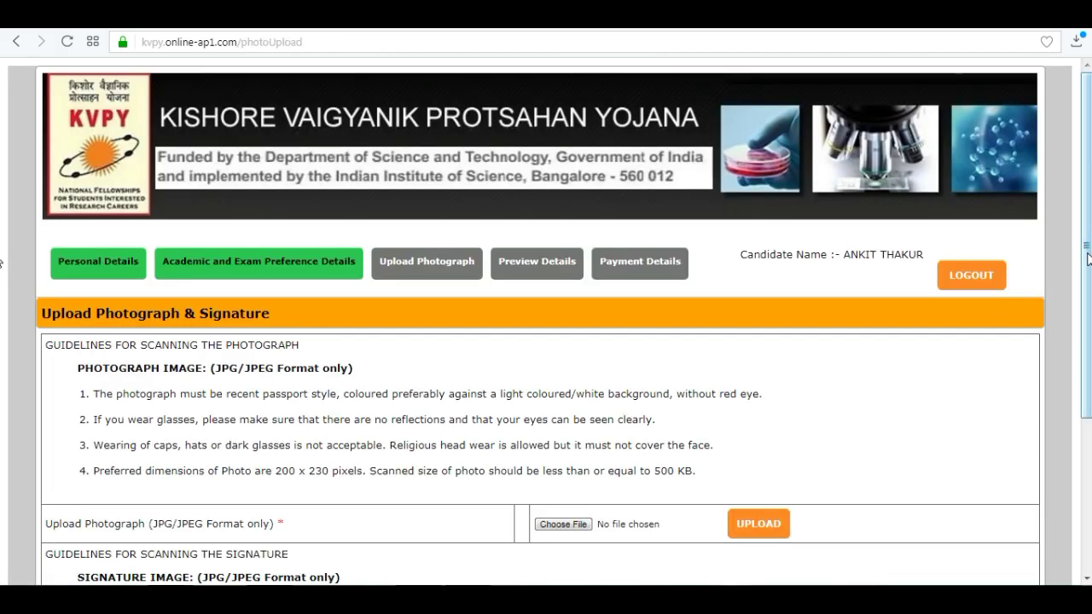
Select the Photograph file and upload it to the photograph slot
scroll(2, 326, "down", 2)
scroll(1, 327, "down", 1)
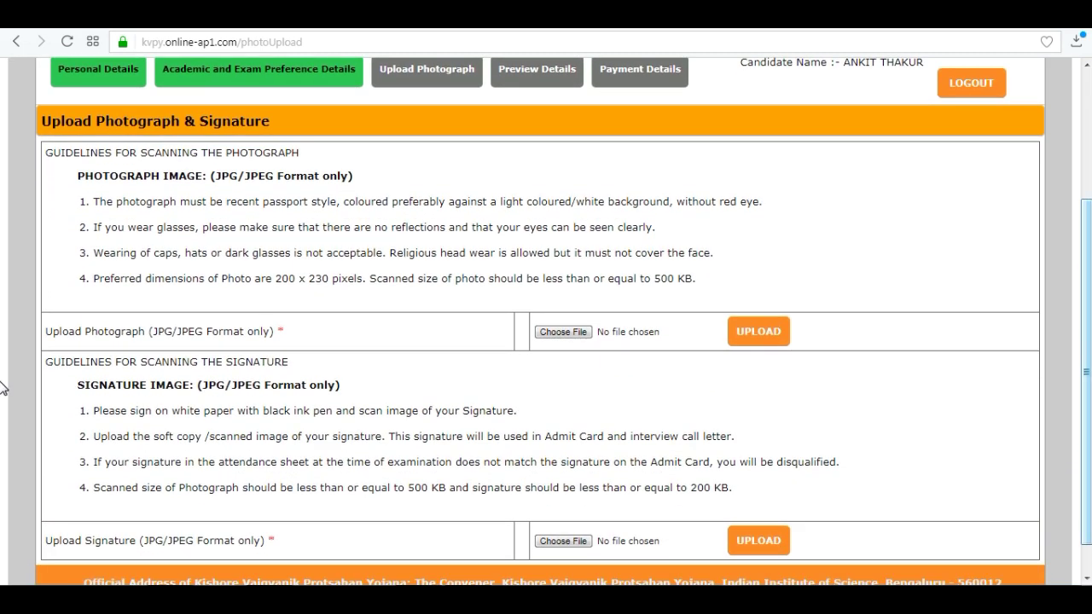
left_click(565, 332)
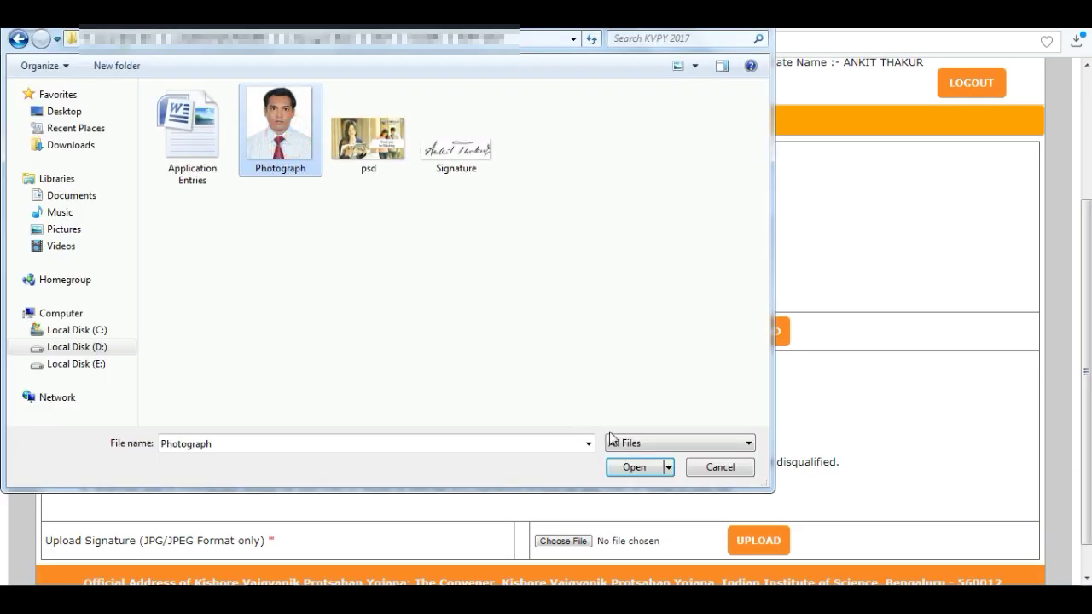
left_click(650, 469)
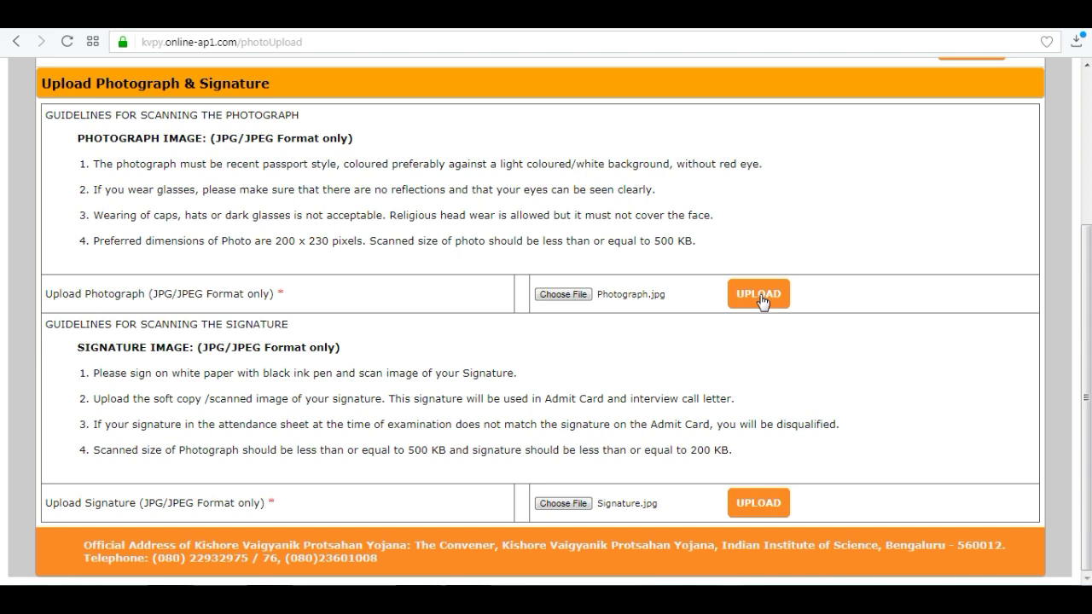
left_click(758, 294)
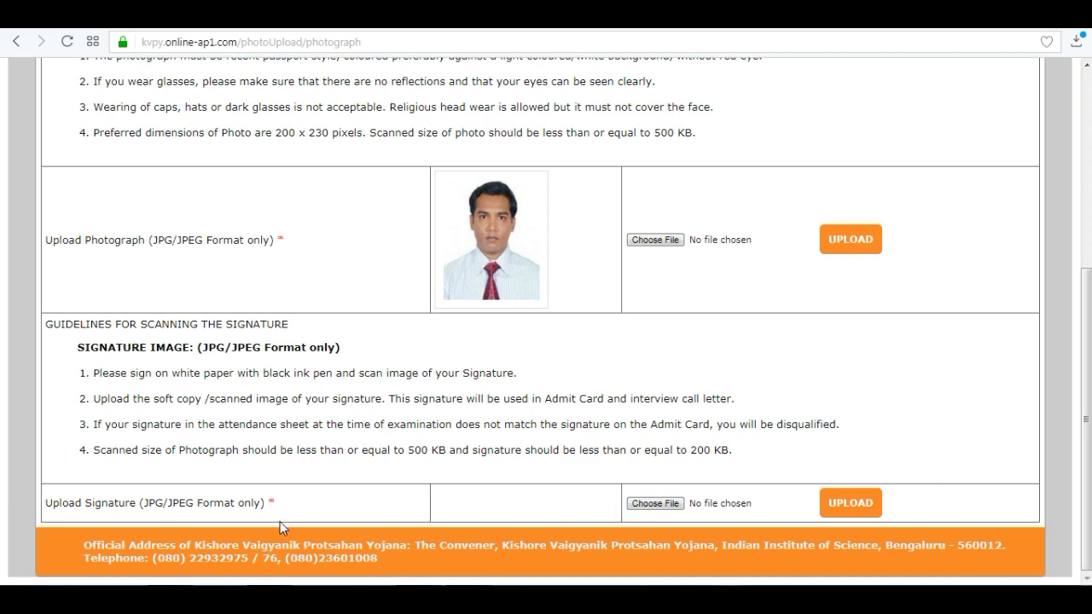
Choose the Signature image file for the signature slot
left_click(655, 504)
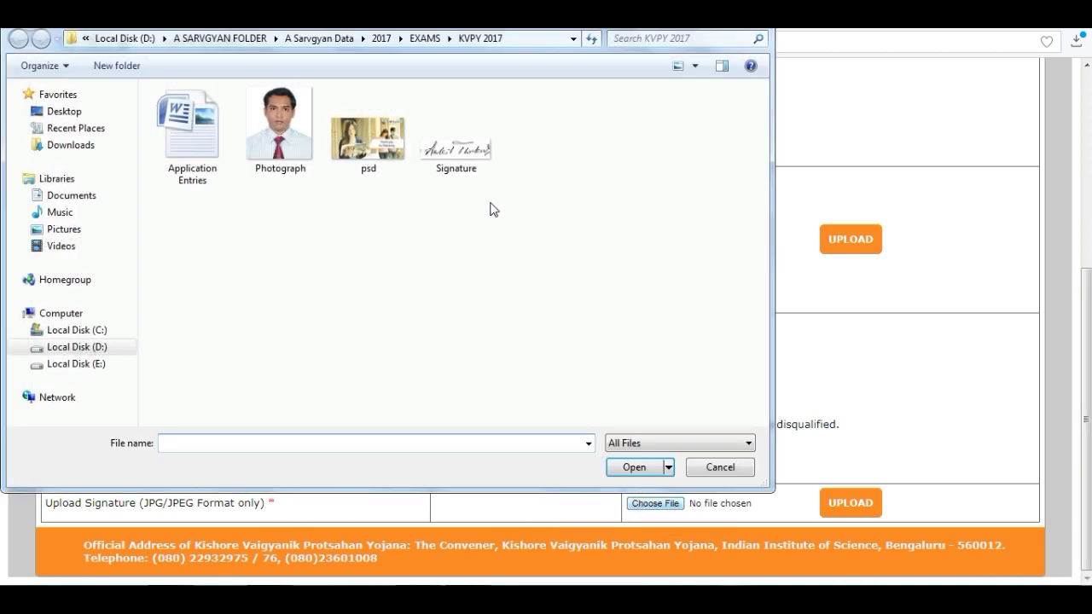
left_click(469, 152)
left_click(634, 467)
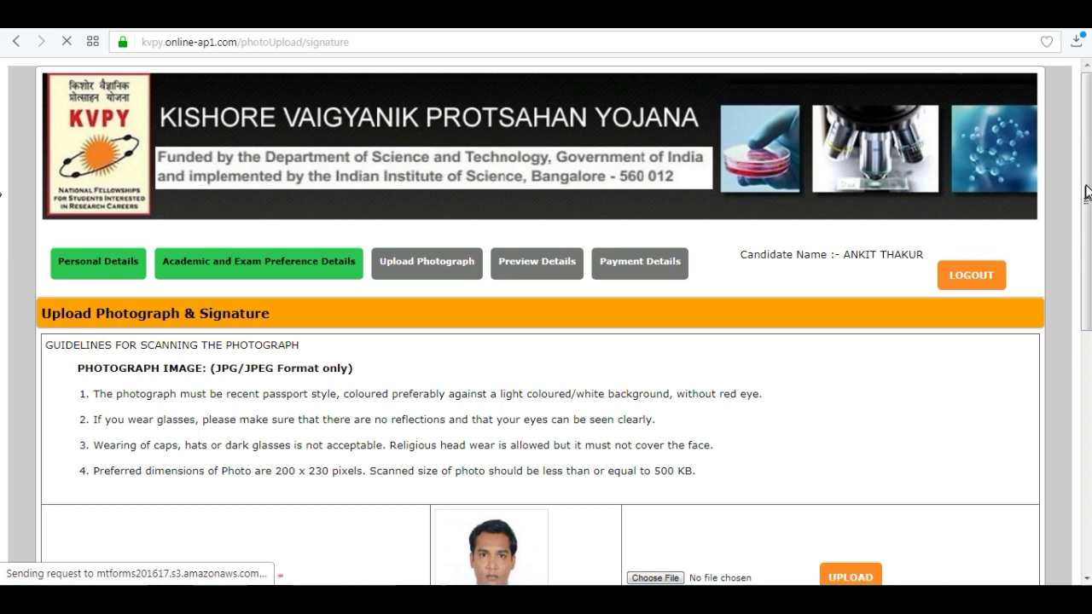
Save the uploads and continue to the Preview Details page
scroll(3, 214, "down", 5)
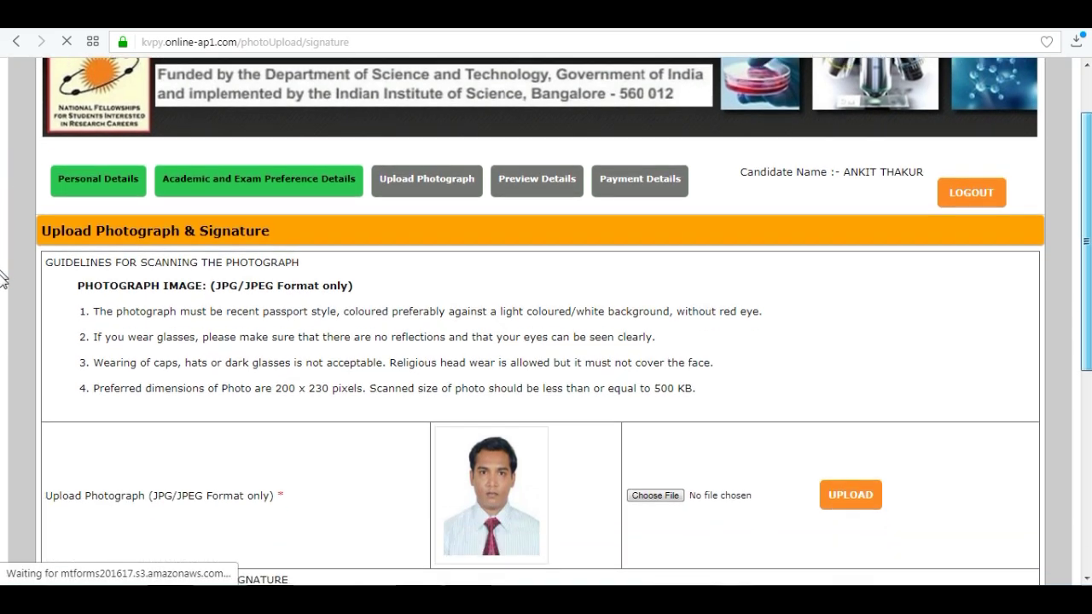
scroll(3, 427, "down", 2)
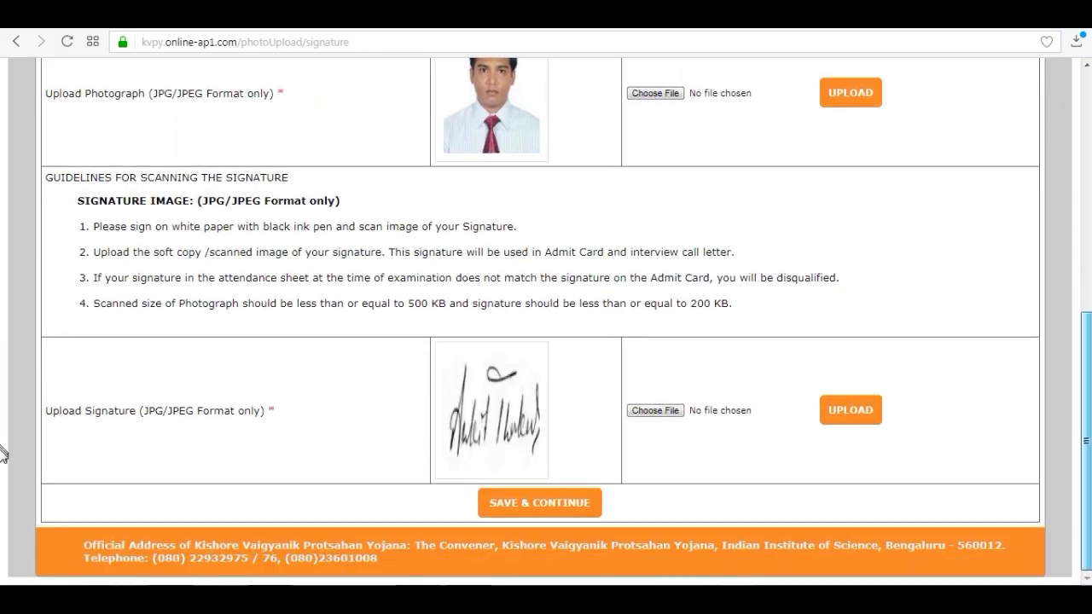
left_click(569, 507)
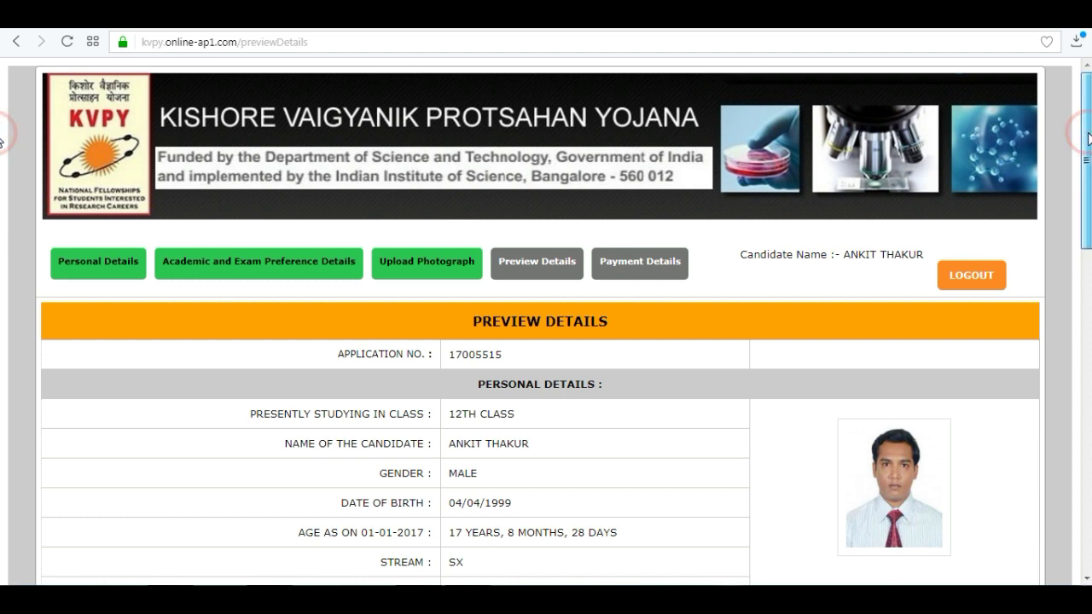
Accept the application declaration and proceed to payment, acknowledging that payment completes the application
scroll(1, 142, "down", 5)
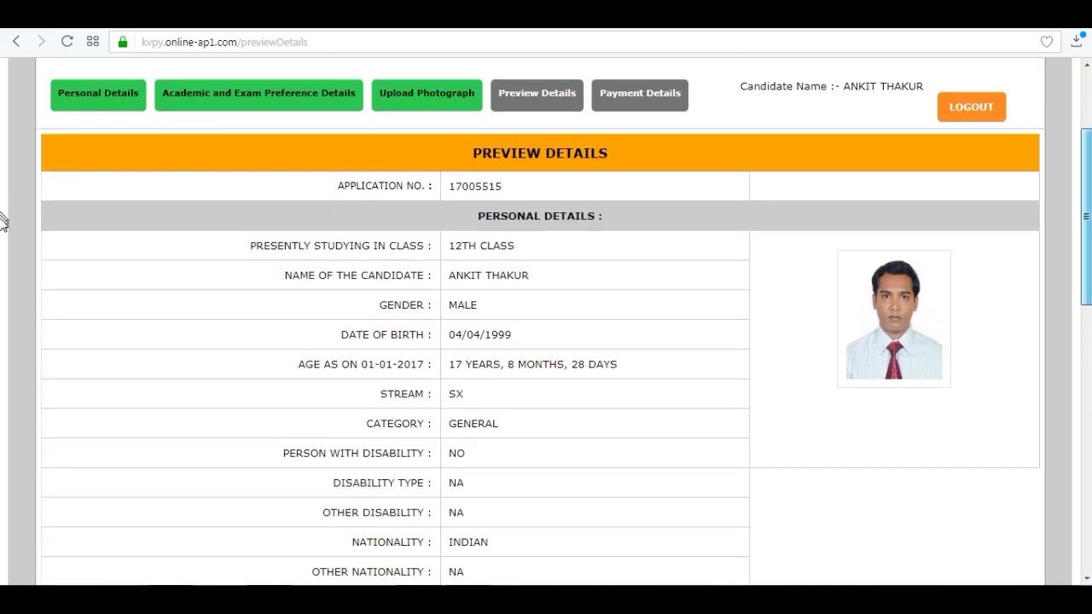
scroll(1, 329, "down", 6)
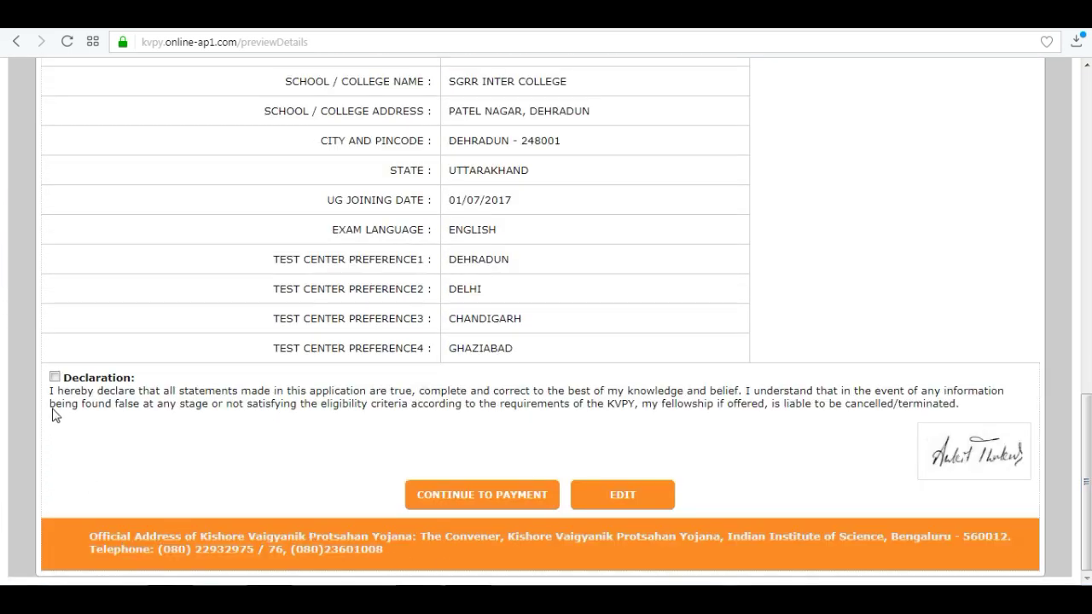
left_click(54, 377)
left_click(509, 502)
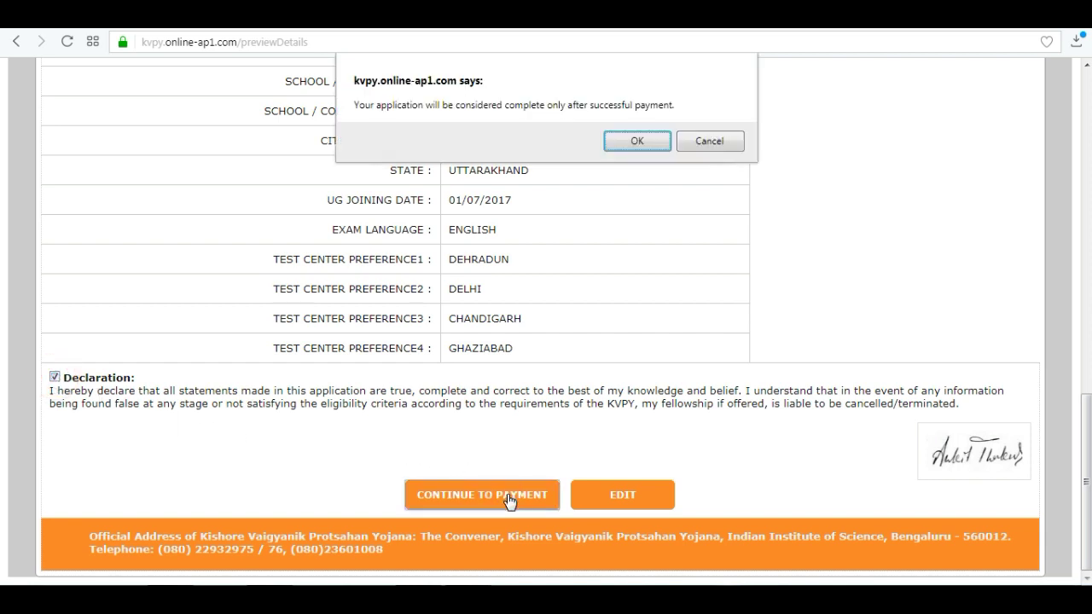
left_click(638, 141)
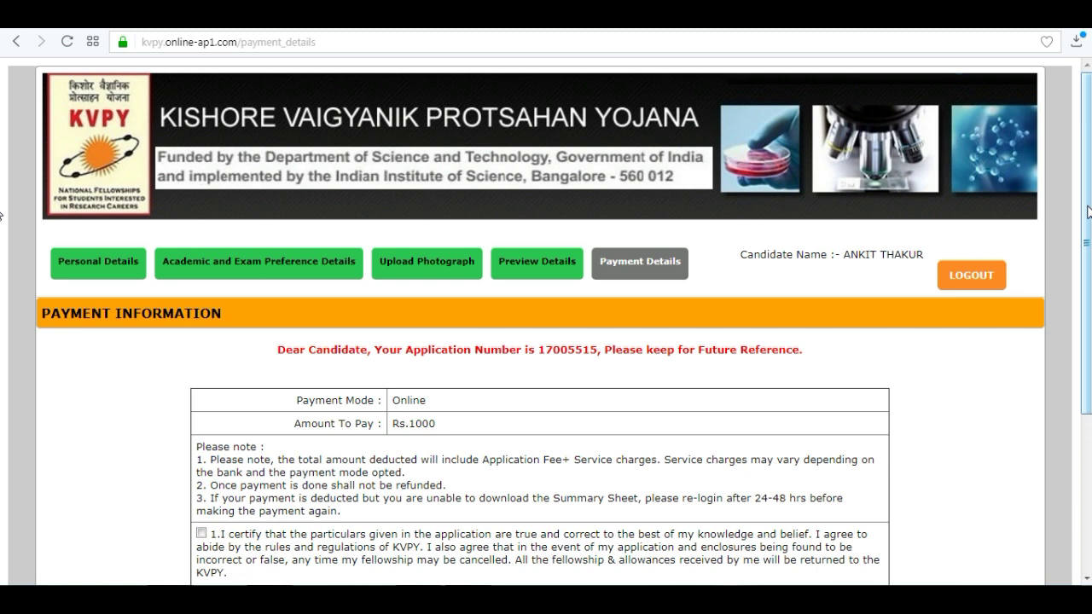
Certify the application particulars are true and go on to pay the 1000.00 fee via BillDesk
left_click_drag(1088, 211, 1088, 309)
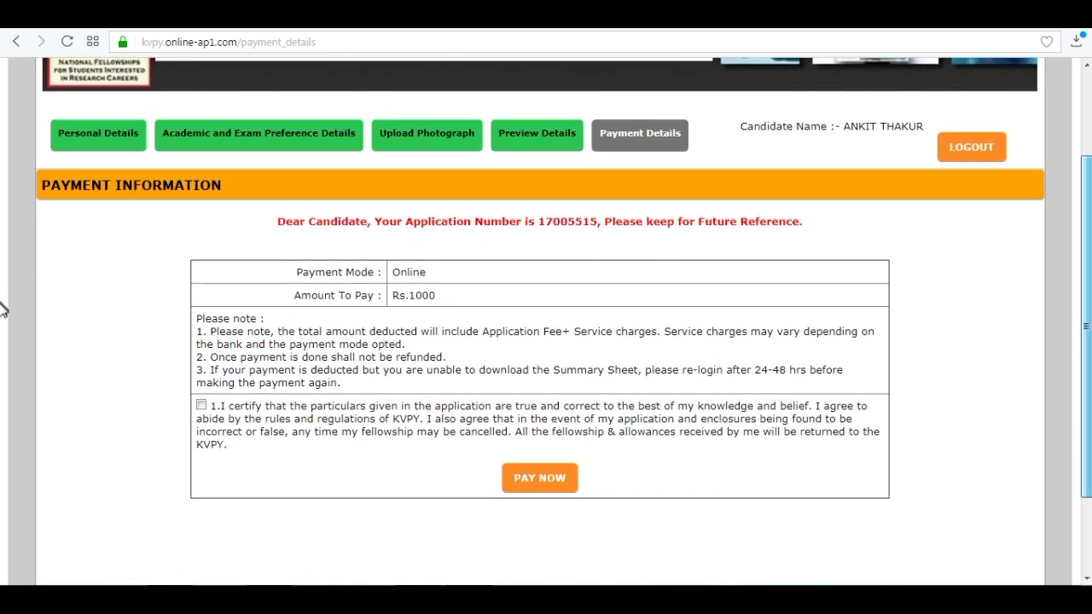
scroll(2, 309, "down", 1)
left_click(202, 359)
left_click(553, 435)
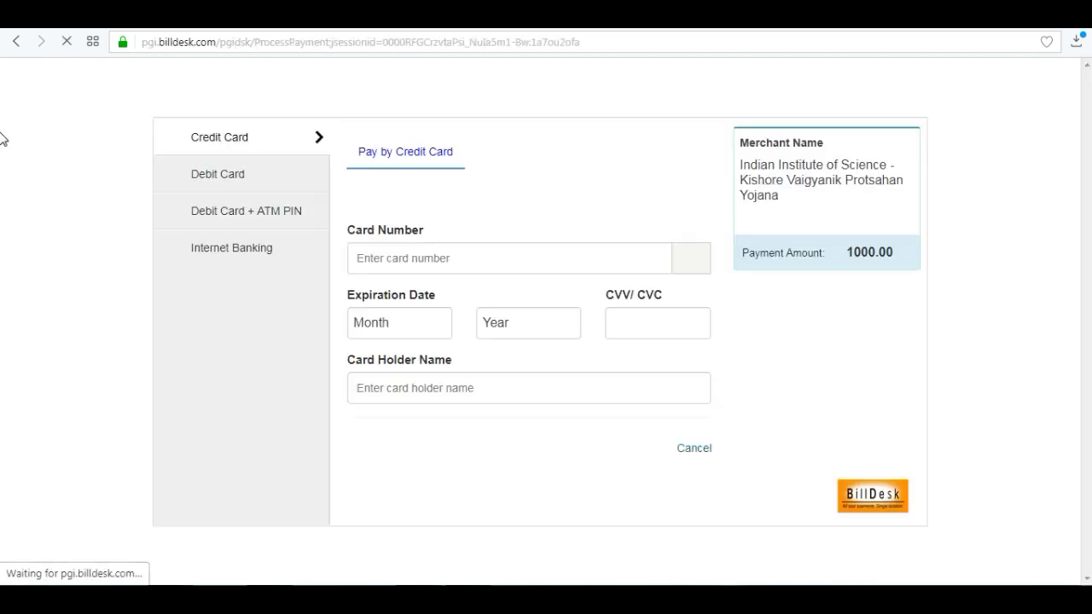